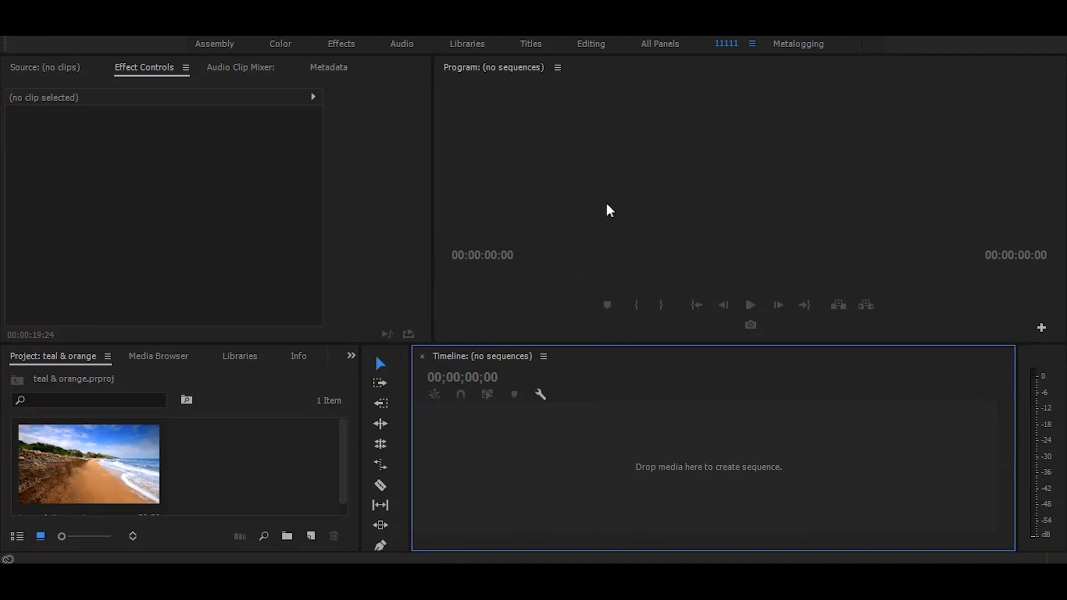
Drag the beach clip onto the Timeline to create the 'beautifull coast line' sequence, then scrub partway in.
{"action": "left_click_drag", "start_coordinate": [71, 500], "coordinate": [496, 483]}
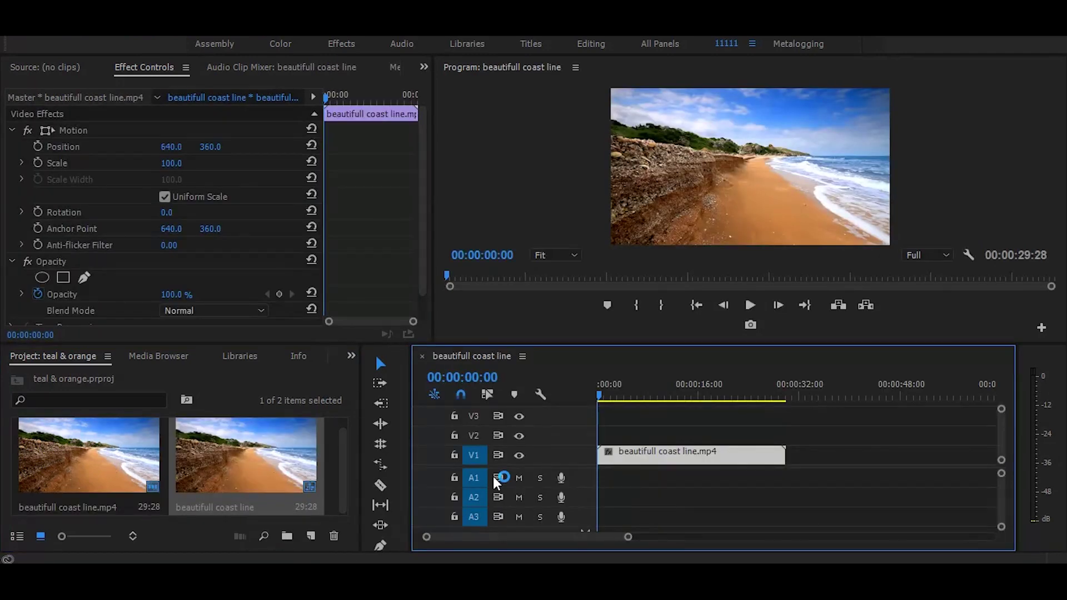
{"action": "mouse_move", "coordinate": [625, 395]}
{"action": "left_mouse_down"}
{"action": "mouse_move", "coordinate": [710, 393]}
{"action": "mouse_move", "coordinate": [679, 386]}
{"action": "left_mouse_up"}
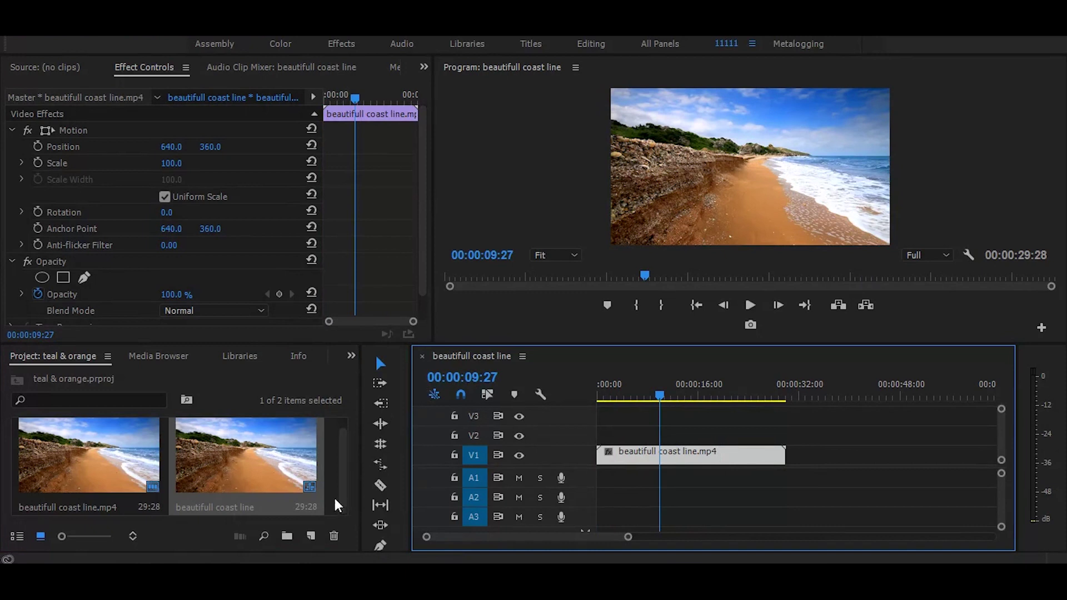
Create a new Adjustment Layer, place it on V2, and stretch it to the beach clip's length.
{"action": "left_click", "coordinate": [311, 536]}
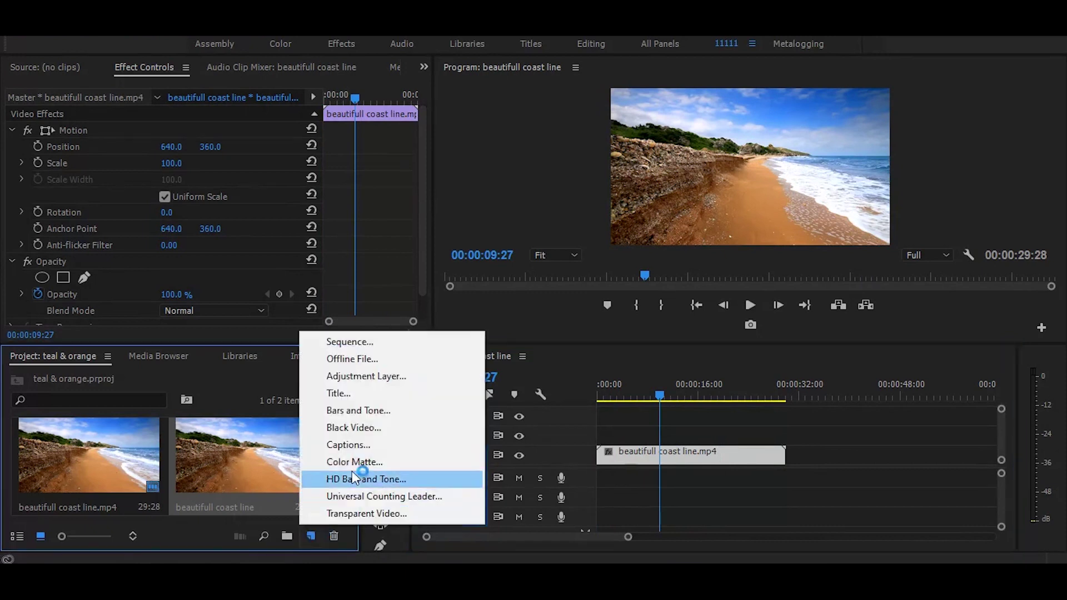
{"action": "left_click", "coordinate": [350, 378]}
{"action": "left_click", "coordinate": [552, 347]}
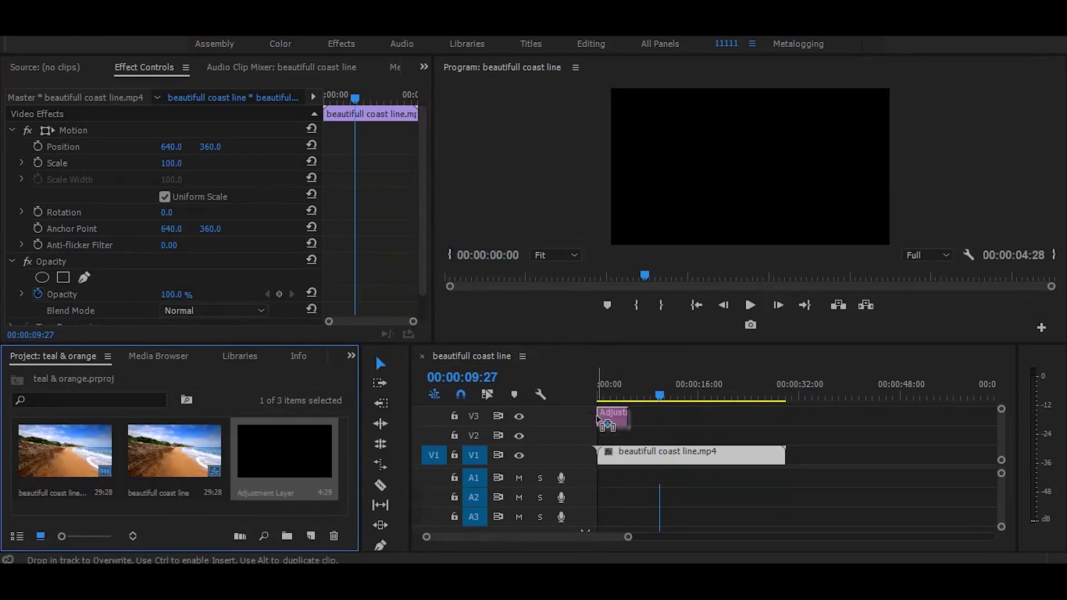
{"action": "mouse_move", "coordinate": [261, 461]}
{"action": "left_mouse_down"}
{"action": "mouse_move", "coordinate": [638, 430]}
{"action": "mouse_move", "coordinate": [772, 439]}
{"action": "left_mouse_up"}
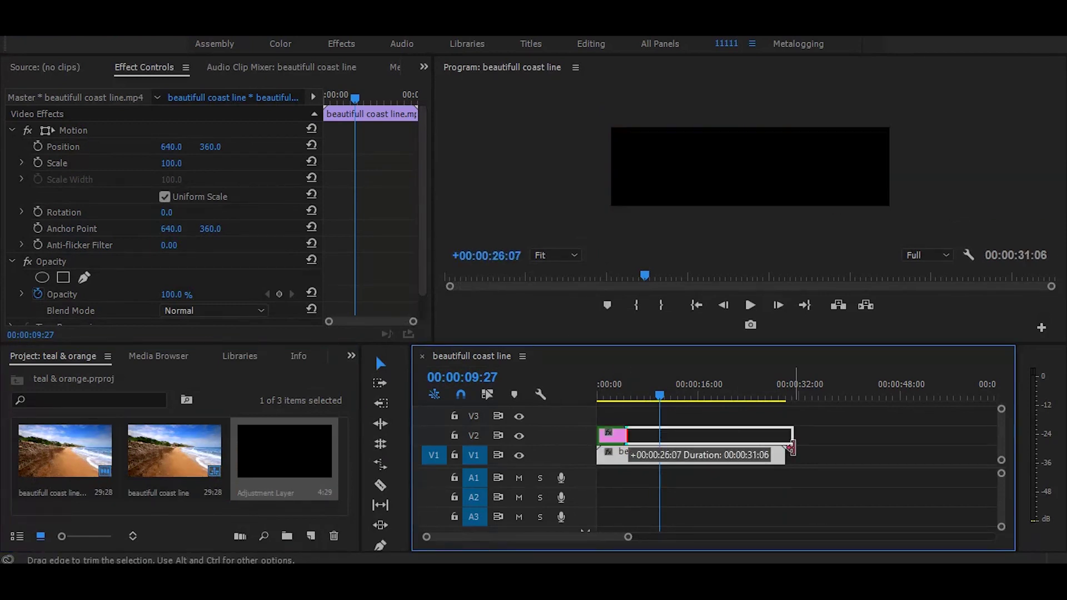
{"action": "left_click", "coordinate": [769, 439]}
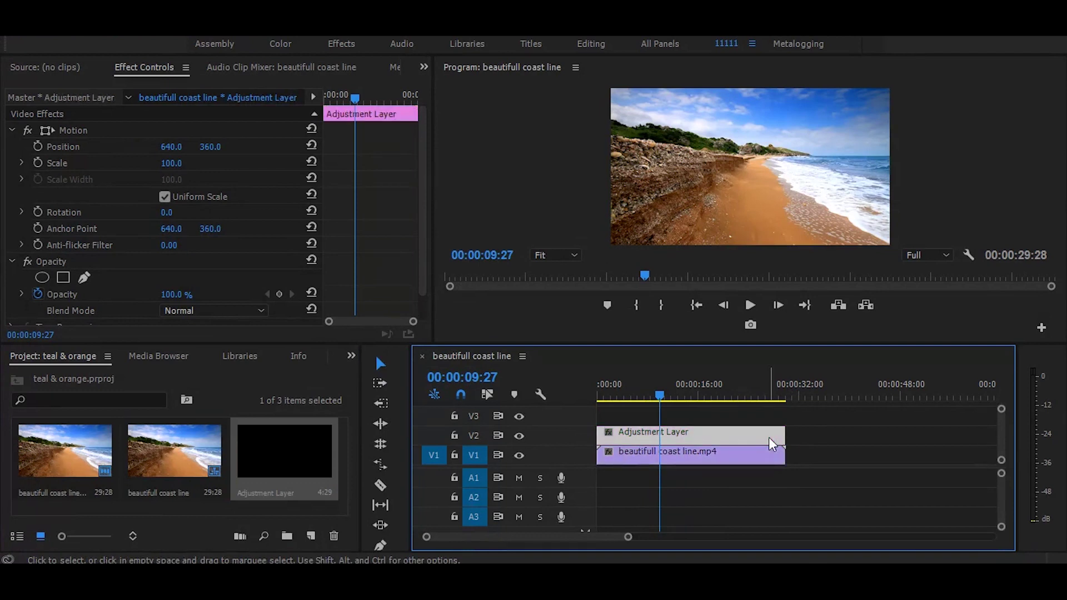
Search the Effects panel for 'channel mi' and apply Channel Mixer to the Adjustment Layer.
{"action": "left_click", "coordinate": [351, 357]}
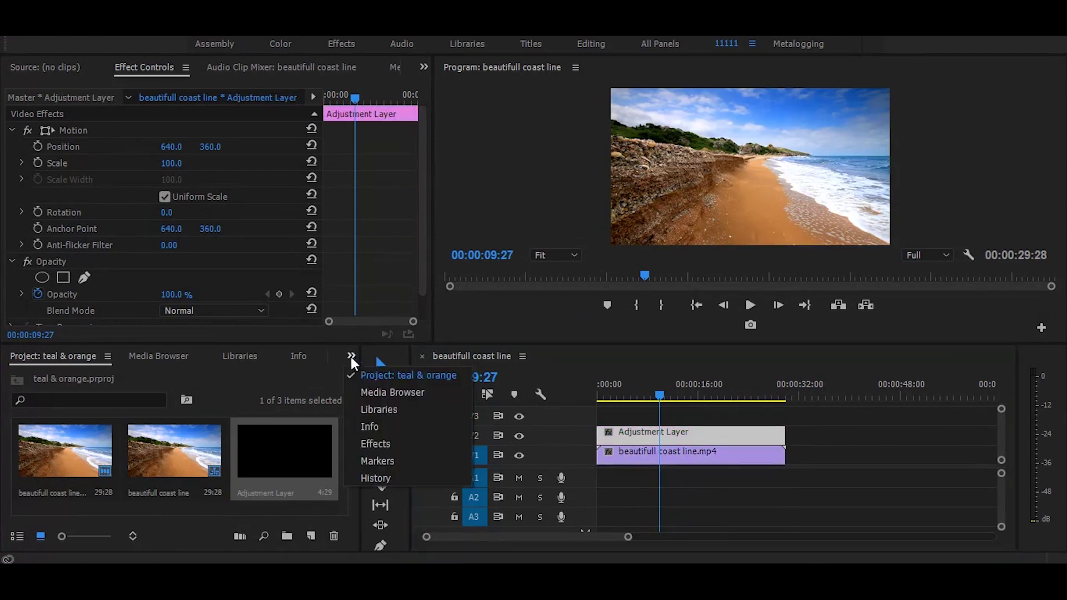
{"action": "left_click", "coordinate": [373, 443]}
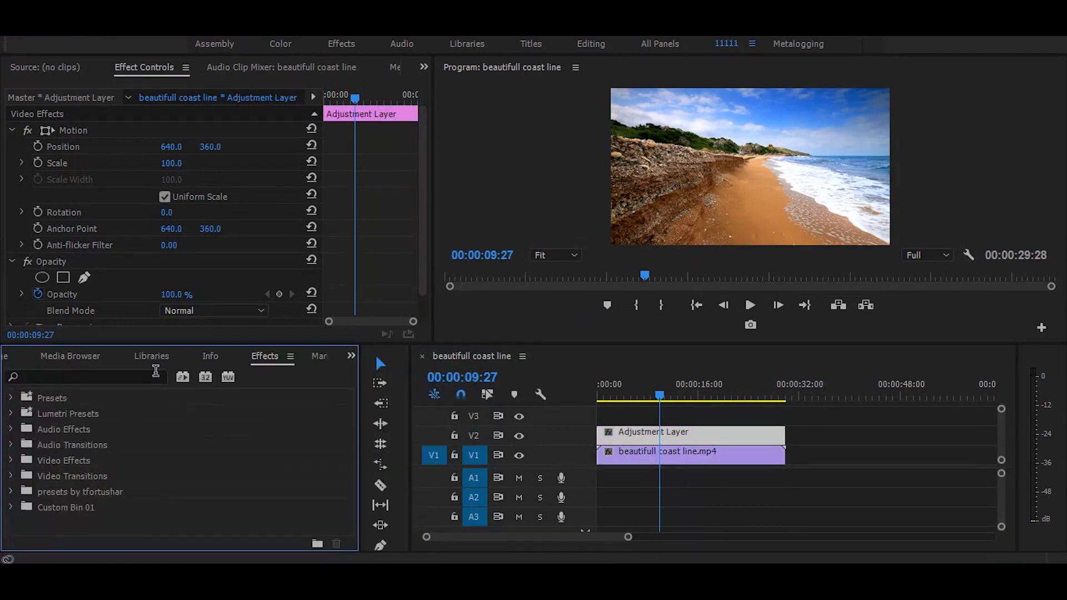
{"action": "left_click", "coordinate": [155, 373]}
{"action": "type", "text": "chann"}
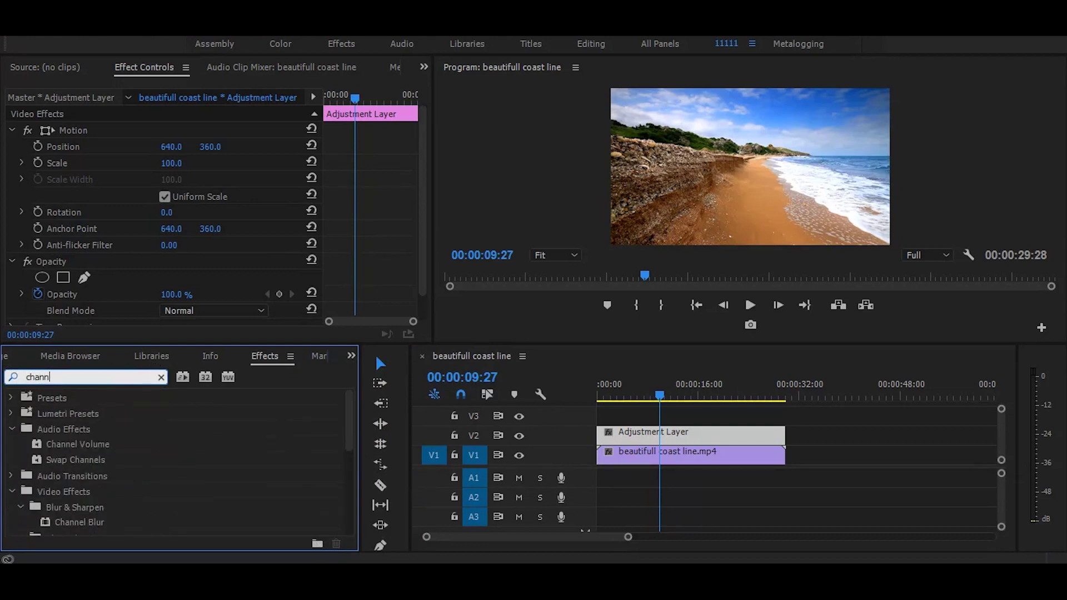
{"action": "type", "text": "el mix"}
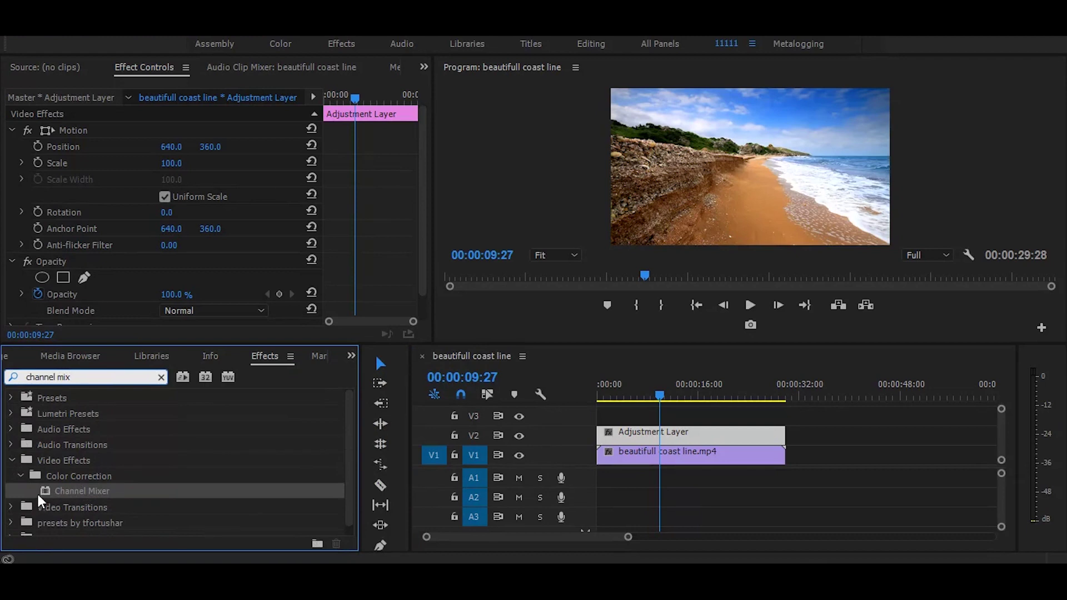
{"action": "left_click_drag", "start_coordinate": [55, 491], "coordinate": [662, 440]}
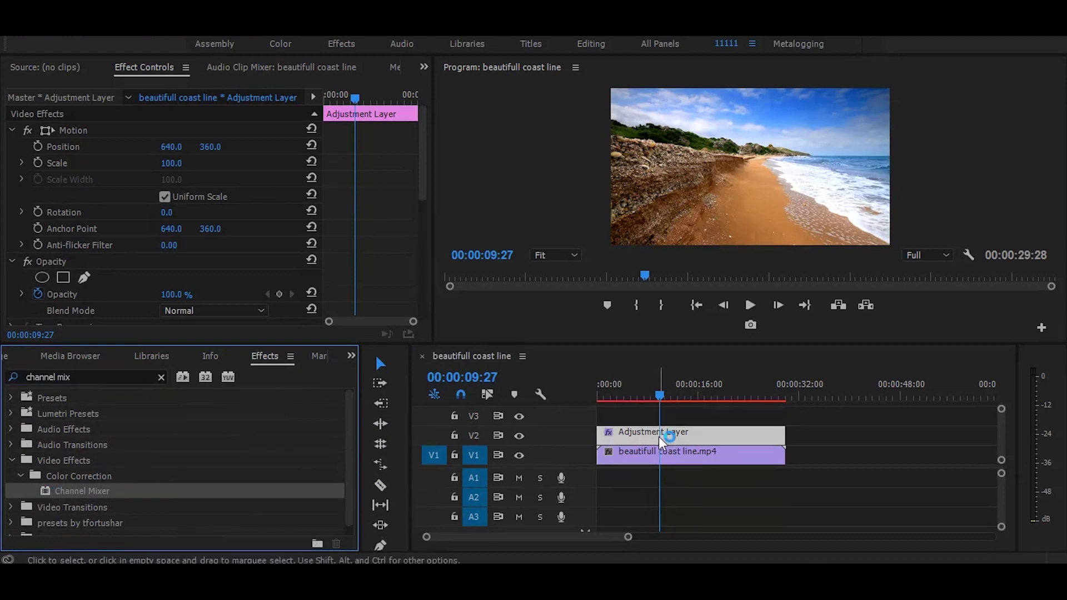
Set Channel Mixer's Green-Green and Green-Blue values to 50.
{"action": "left_click_drag", "start_coordinate": [420, 167], "coordinate": [428, 263]}
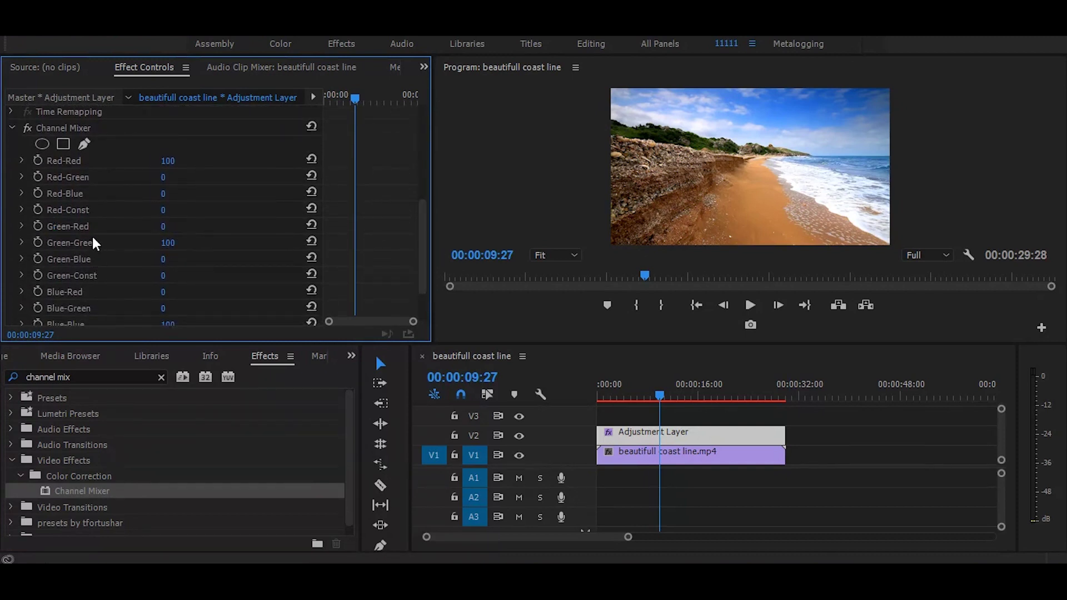
{"action": "left_click", "coordinate": [167, 244]}
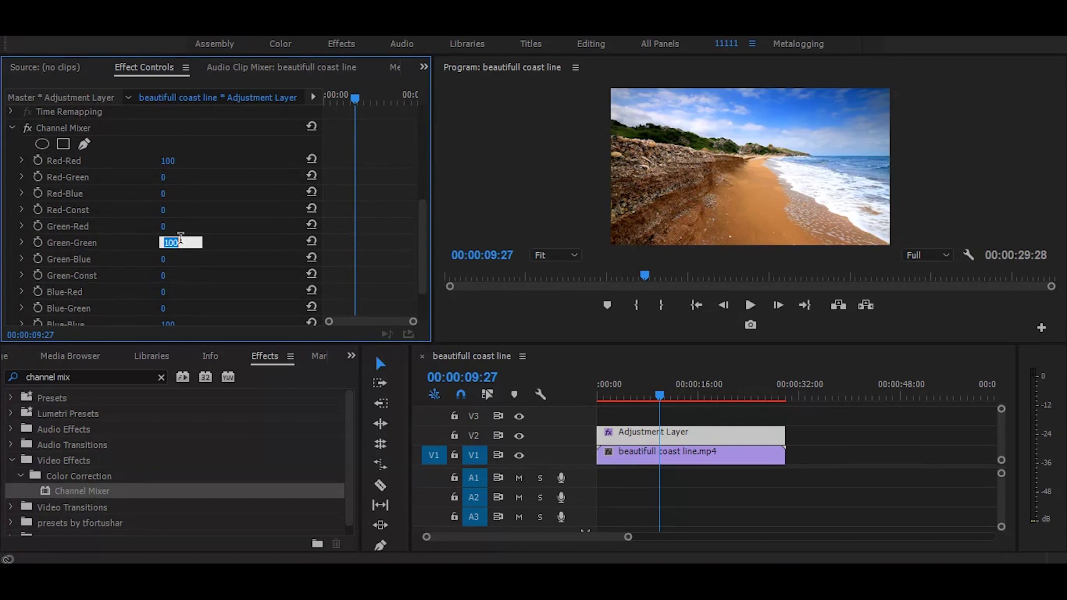
{"action": "type", "text": "50"}
{"action": "key", "text": "Return"}
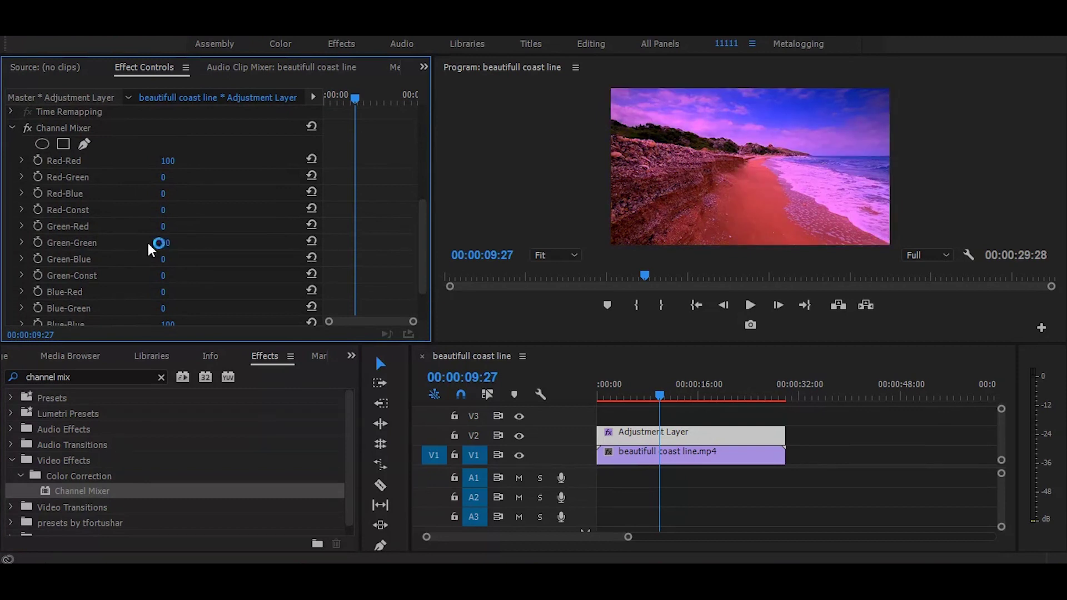
{"action": "left_click", "coordinate": [164, 259]}
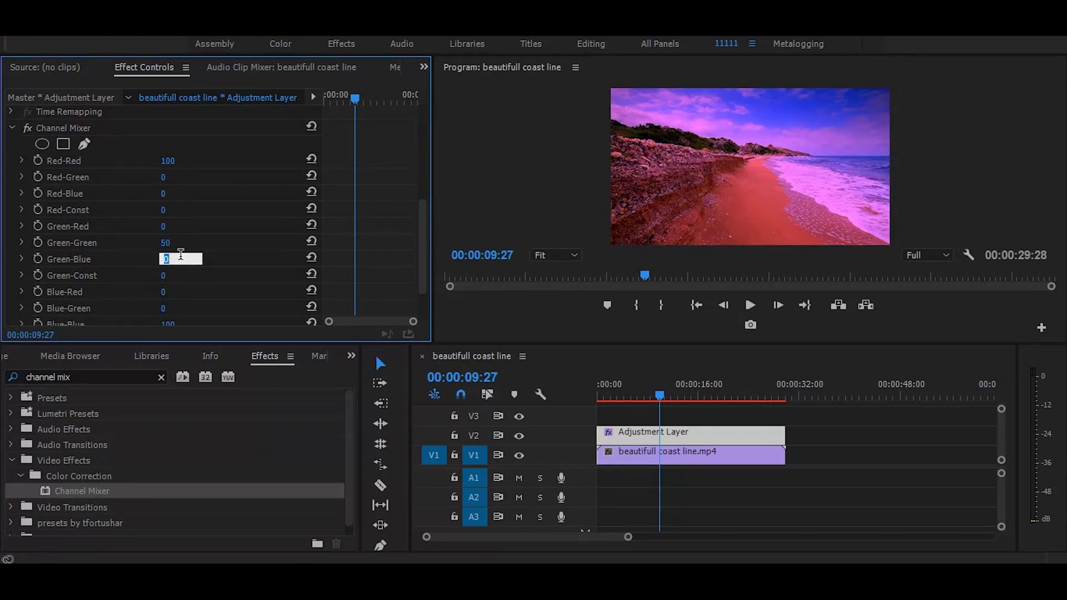
{"action": "type", "text": "50"}
{"action": "key", "text": "Return"}
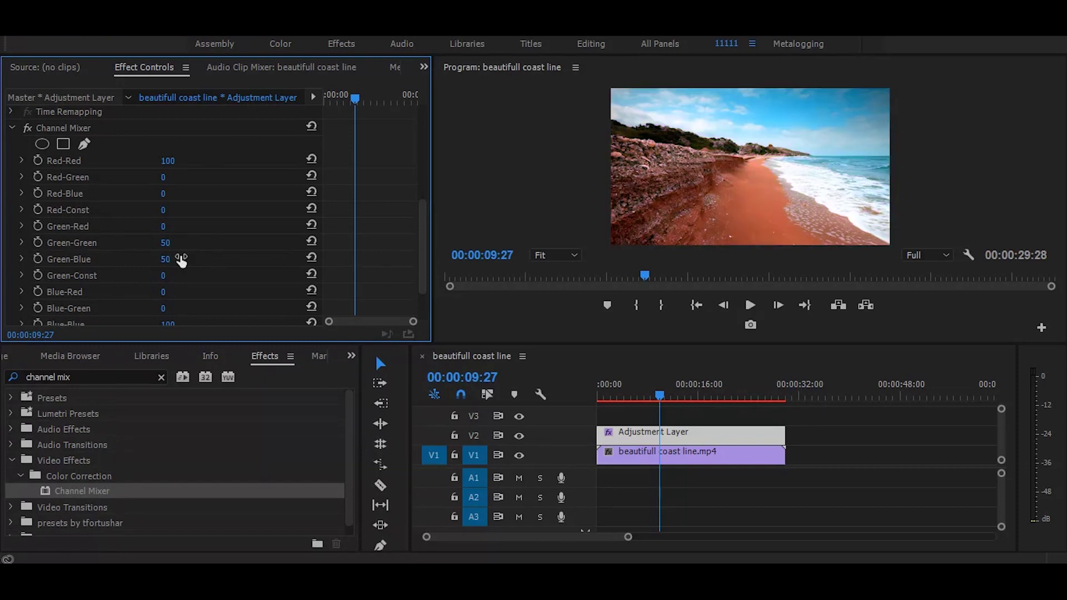
Set Channel Mixer's Blue-Blue and Blue-Green values to 50.
{"action": "scroll", "coordinate": [428, 238], "scroll_direction": "down", "scroll_amount": 2}
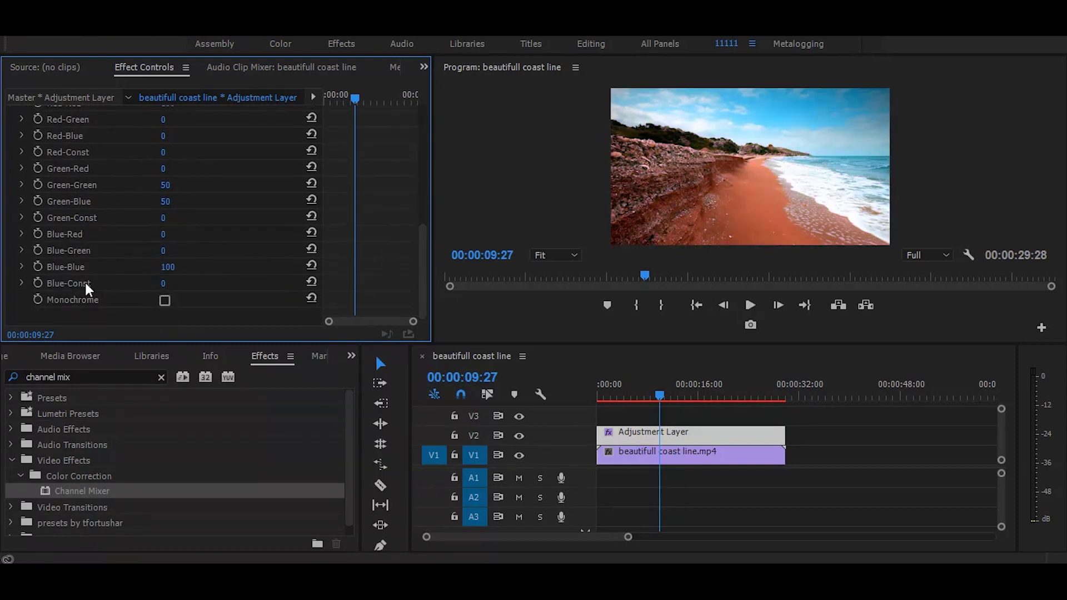
{"action": "left_click", "coordinate": [166, 268]}
{"action": "type", "text": "0"}
{"action": "key", "text": "Return"}
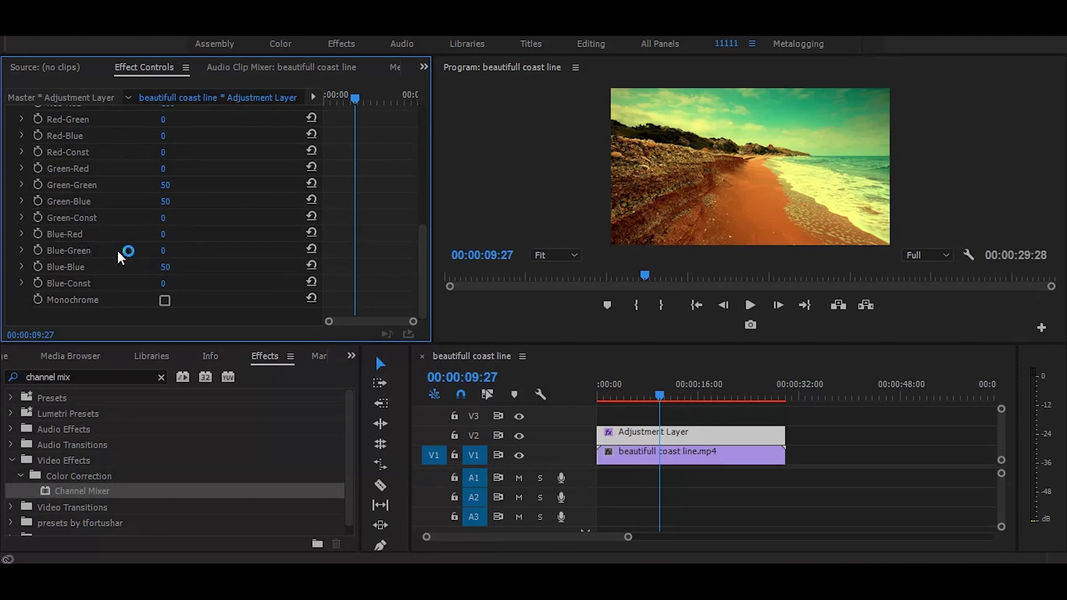
{"action": "left_click", "coordinate": [159, 254]}
{"action": "left_click", "coordinate": [165, 251]}
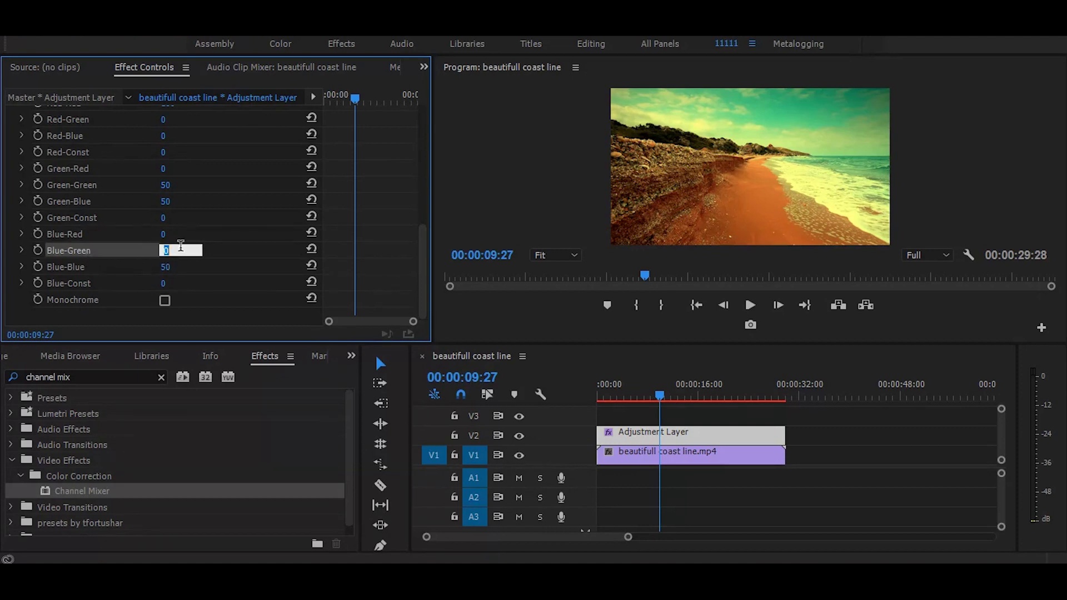
{"action": "type", "text": "50"}
{"action": "key", "text": "Return"}
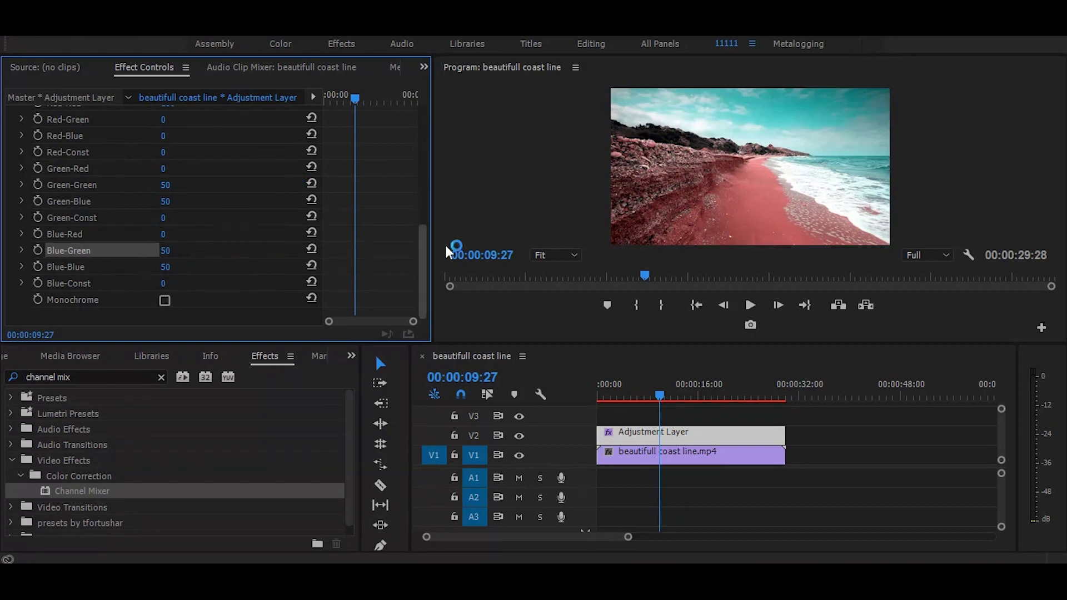
Toggle Channel Mixer off and on twice to compare against the original footage.
{"action": "scroll", "coordinate": [222, 222], "scroll_direction": "up", "scroll_amount": 3}
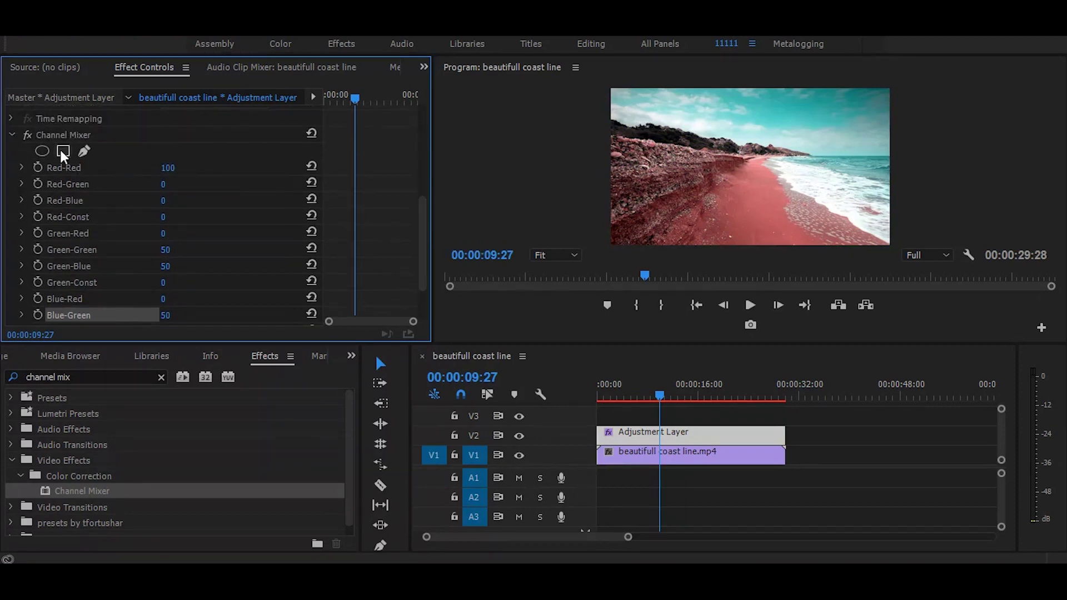
{"action": "left_click", "coordinate": [26, 135]}
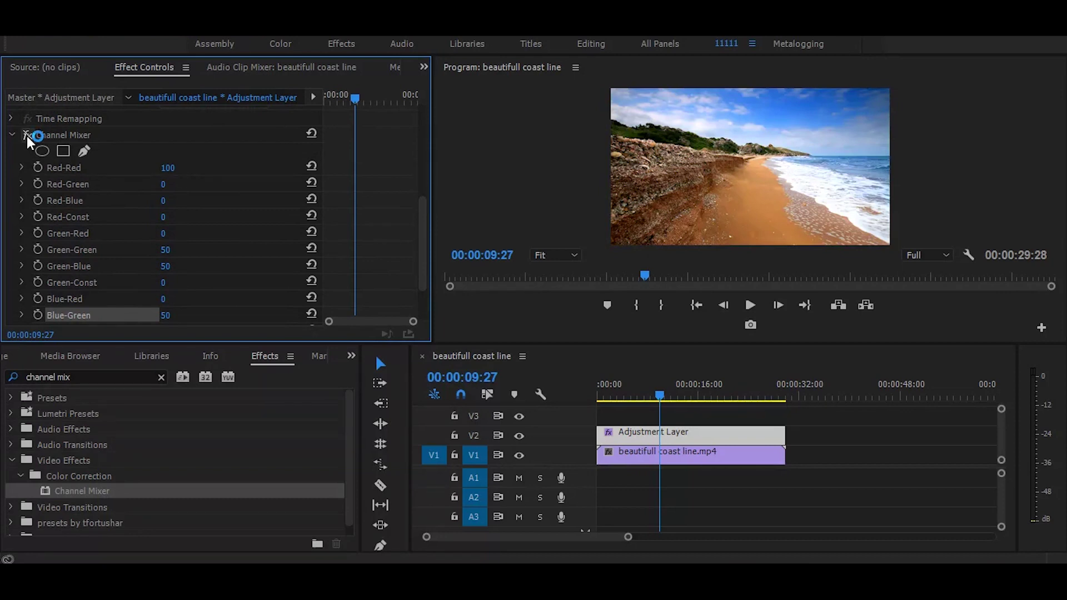
{"action": "left_click", "coordinate": [26, 135]}
{"action": "left_click", "coordinate": [26, 136]}
{"action": "left_click", "coordinate": [26, 136]}
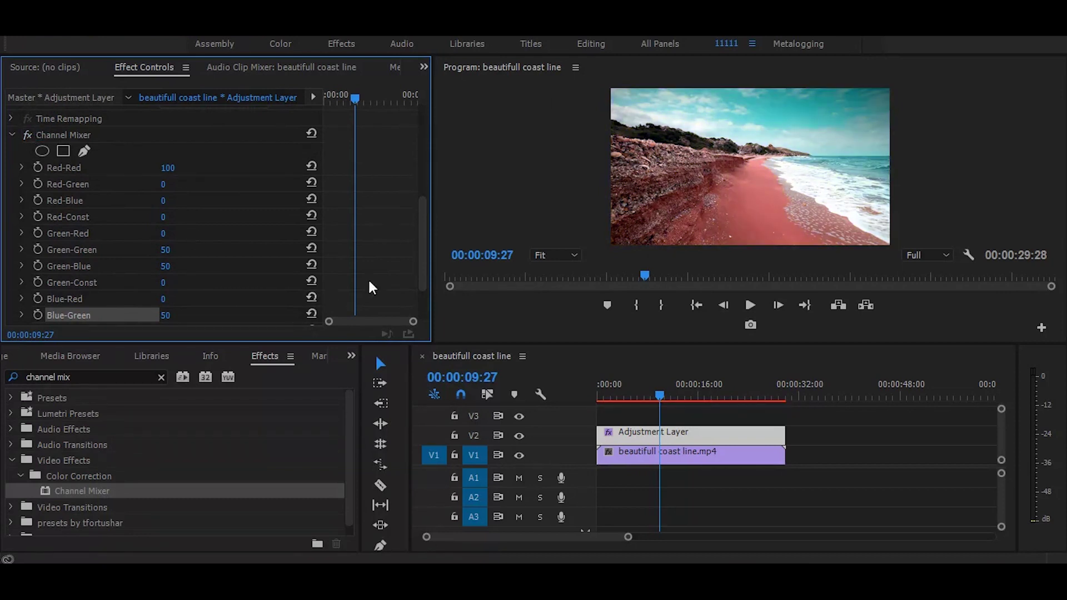
Search the effects for 'chang' and apply Change Color to the Adjustment Layer.
{"action": "left_click", "coordinate": [119, 377]}
{"action": "key", "text": "BackSpace"}
{"action": "type", "text": "c"}
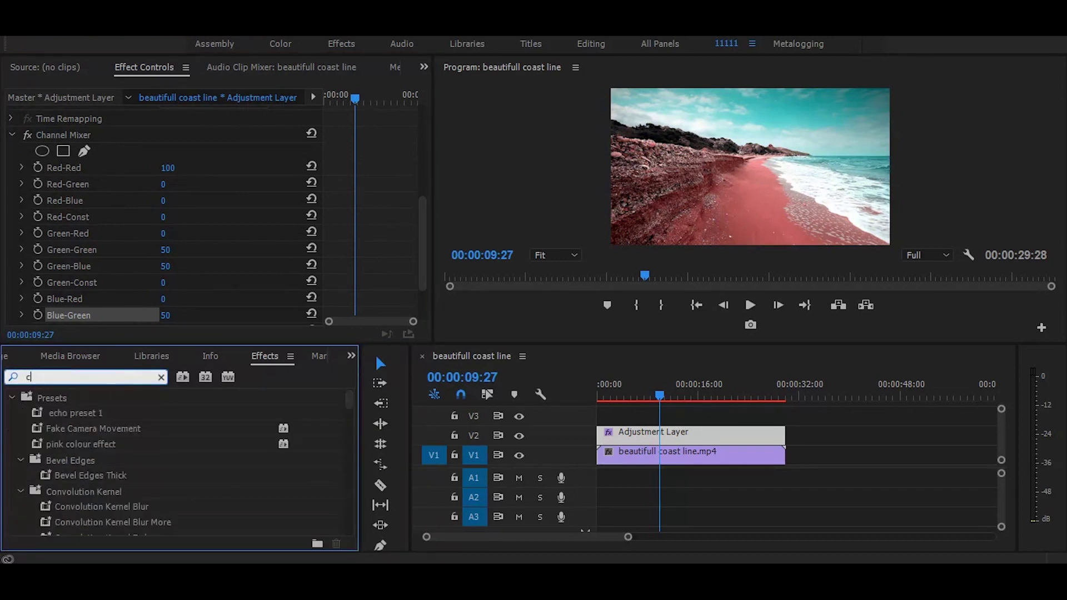
{"action": "type", "text": "hange"}
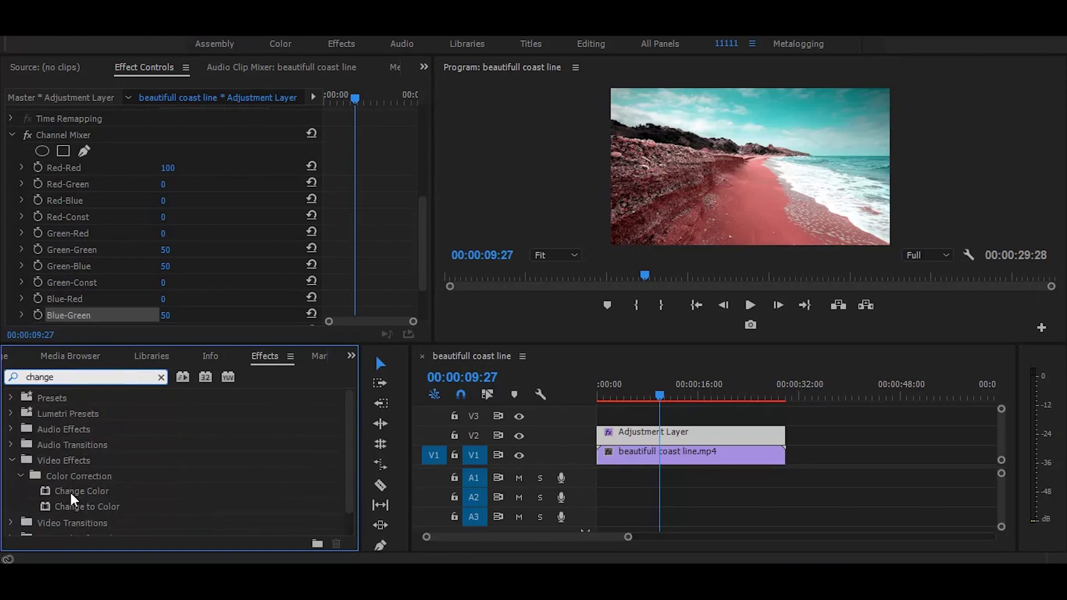
{"action": "left_click_drag", "start_coordinate": [73, 493], "coordinate": [652, 436]}
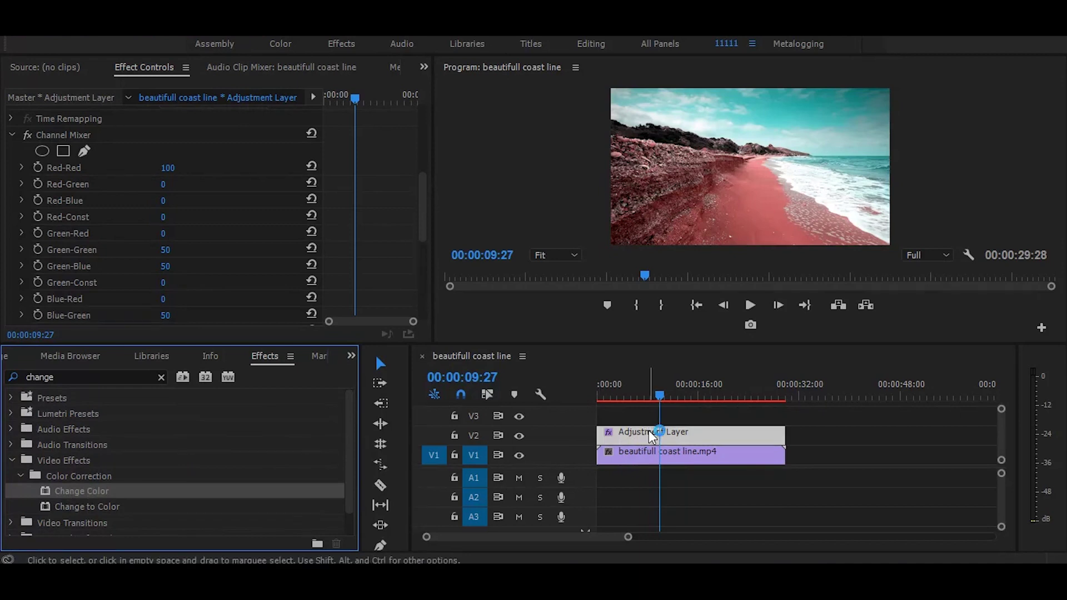
Set Change Color to match by hue and sample the red sand as the colour to change.
{"action": "left_click_drag", "start_coordinate": [423, 195], "coordinate": [425, 275]}
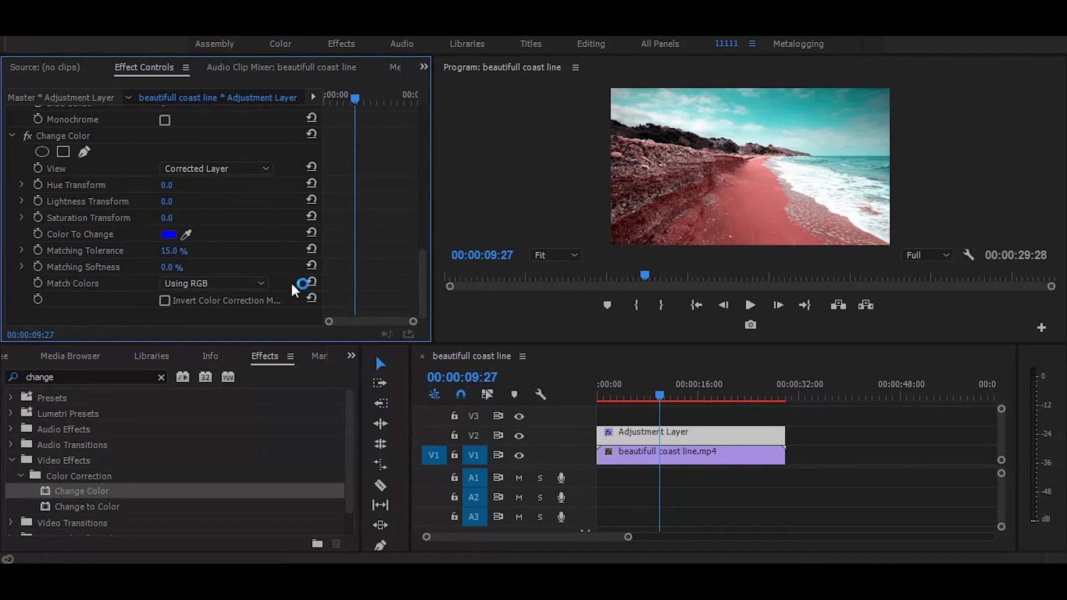
{"action": "left_click", "coordinate": [205, 284]}
{"action": "left_click", "coordinate": [205, 319]}
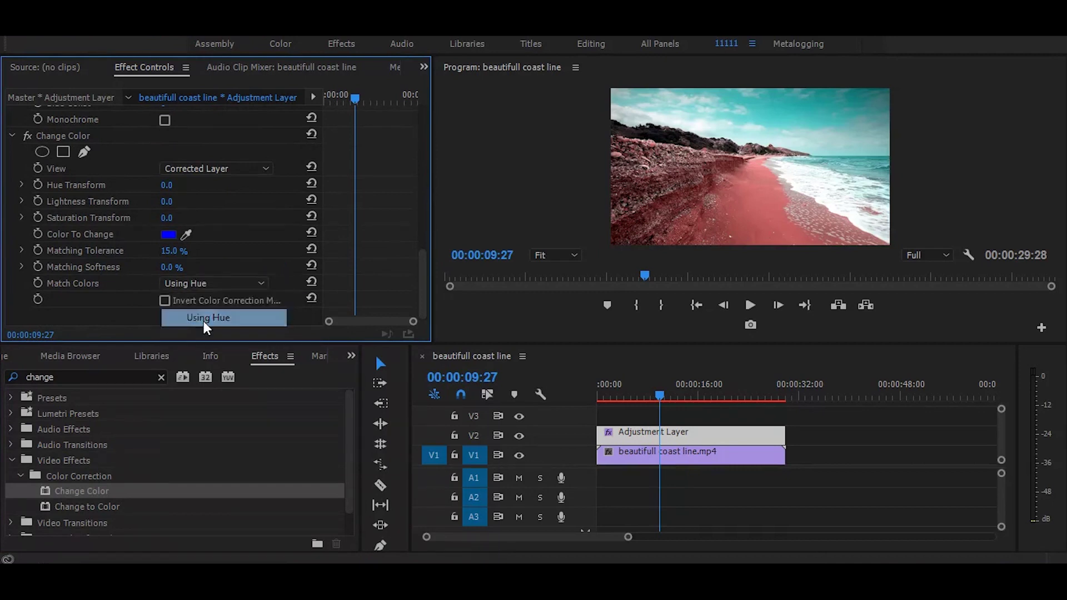
{"action": "left_click", "coordinate": [191, 229]}
{"action": "left_click_drag", "start_coordinate": [194, 227], "coordinate": [190, 230]}
{"action": "left_click_drag", "start_coordinate": [826, 119], "coordinate": [764, 183]}
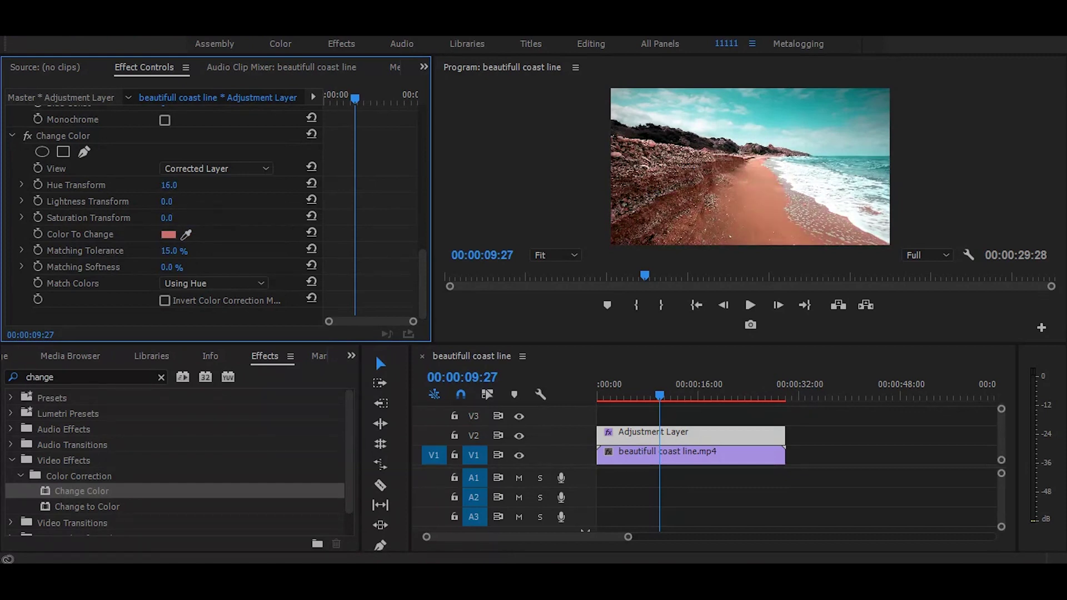
Set the sand's Hue Transform to 12.0 and Saturation Transform to 15.0.
{"action": "mouse_move", "coordinate": [171, 184]}
{"action": "left_mouse_down"}
{"action": "mouse_move", "coordinate": [139, 185]}
{"action": "mouse_move", "coordinate": [178, 185]}
{"action": "left_mouse_up"}
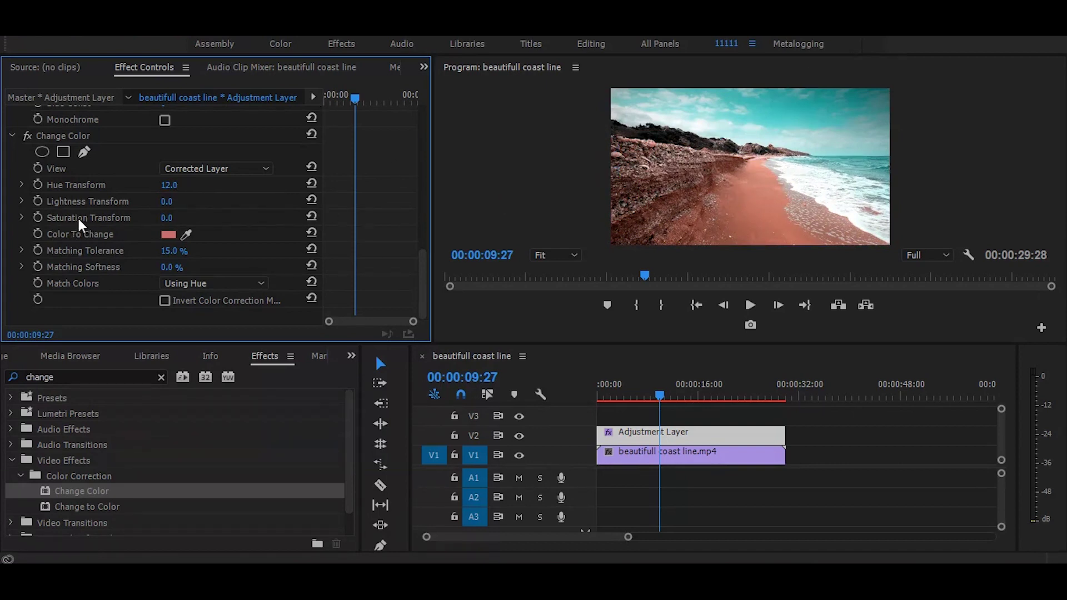
{"action": "left_click_drag", "start_coordinate": [160, 218], "coordinate": [176, 218]}
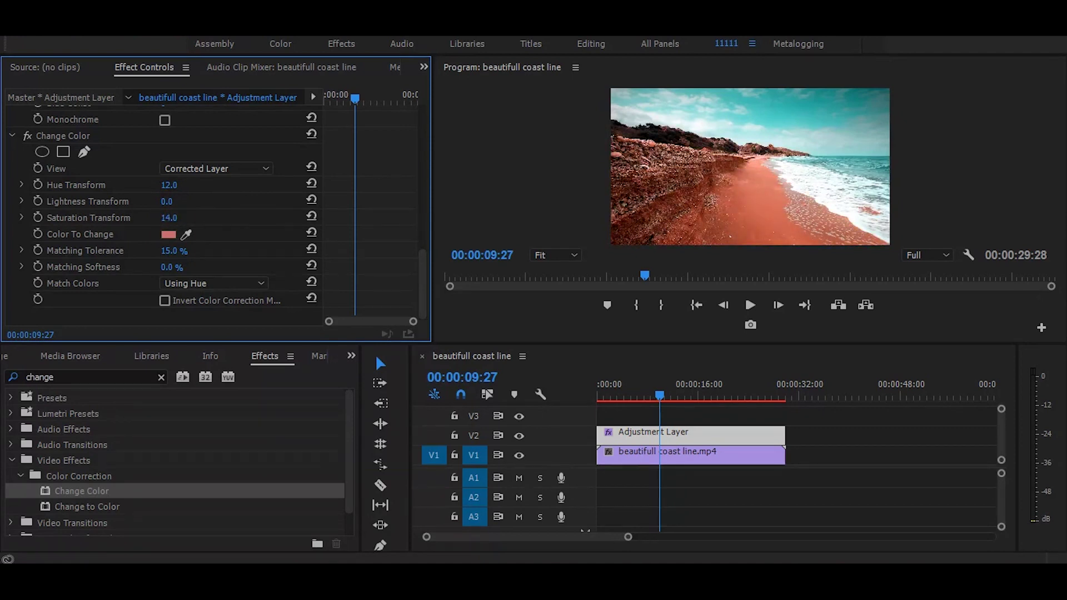
{"action": "left_click", "coordinate": [180, 219]}
{"action": "type", "text": "15"}
{"action": "key", "text": "Return"}
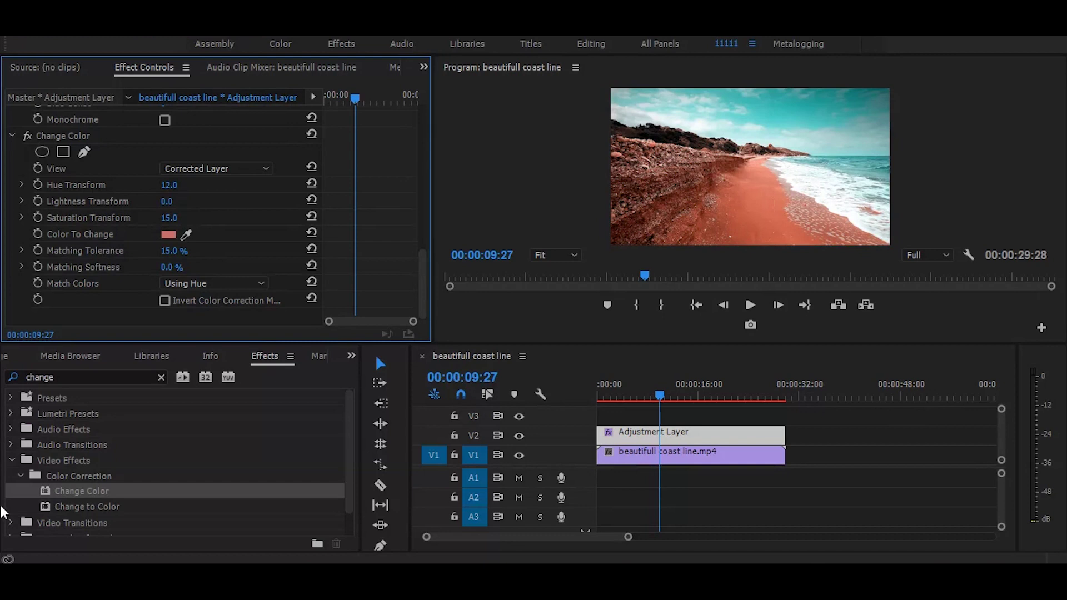
Add a second Change Color matching by hue, sampling the teal sky as the colour to change.
{"action": "left_click_drag", "start_coordinate": [89, 492], "coordinate": [656, 434]}
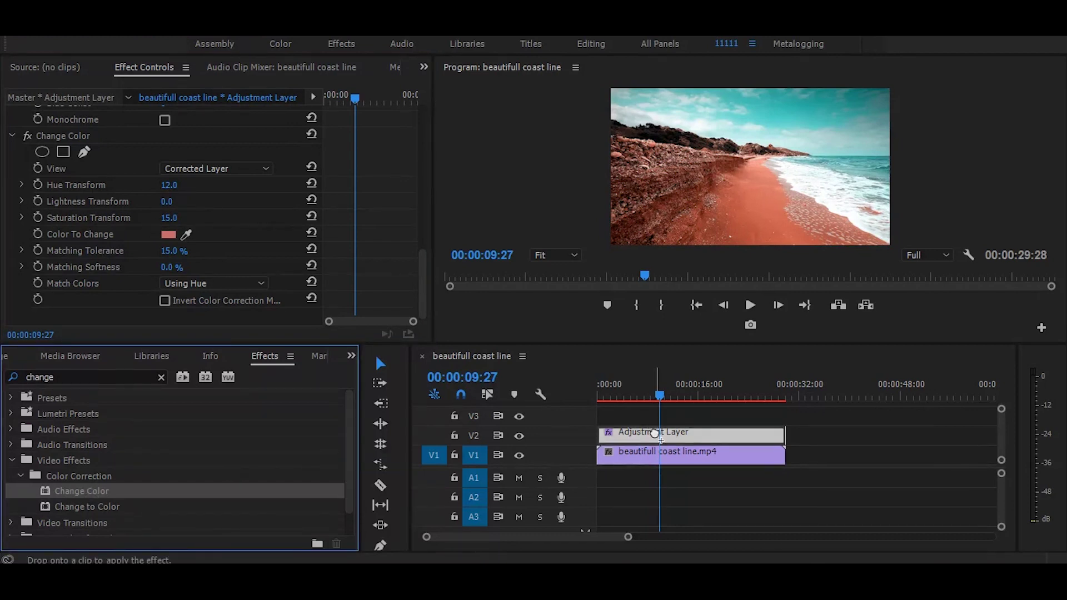
{"action": "left_click_drag", "start_coordinate": [655, 433], "coordinate": [658, 437]}
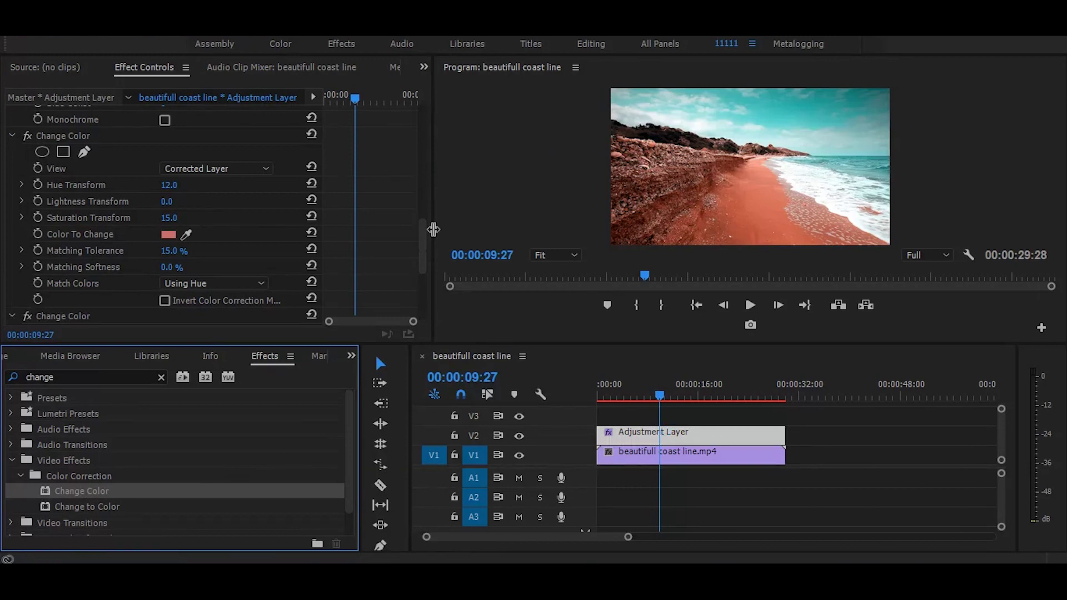
{"action": "left_click_drag", "start_coordinate": [423, 259], "coordinate": [424, 303]}
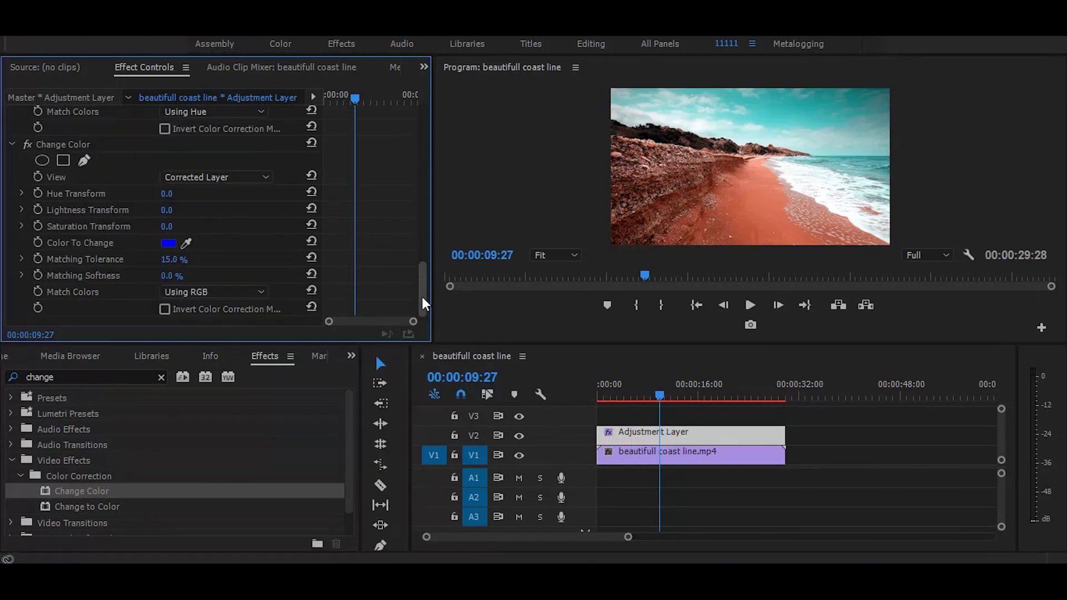
{"action": "scroll", "coordinate": [166, 290], "scroll_direction": "down", "scroll_amount": 1}
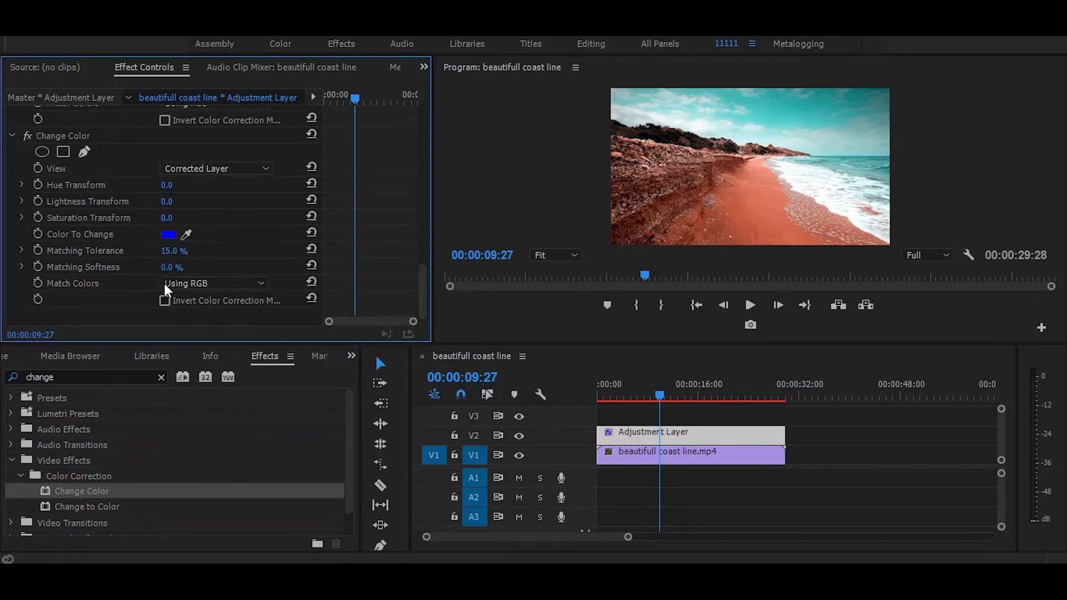
{"action": "left_click", "coordinate": [202, 284]}
{"action": "left_click", "coordinate": [209, 316]}
{"action": "left_click", "coordinate": [186, 235]}
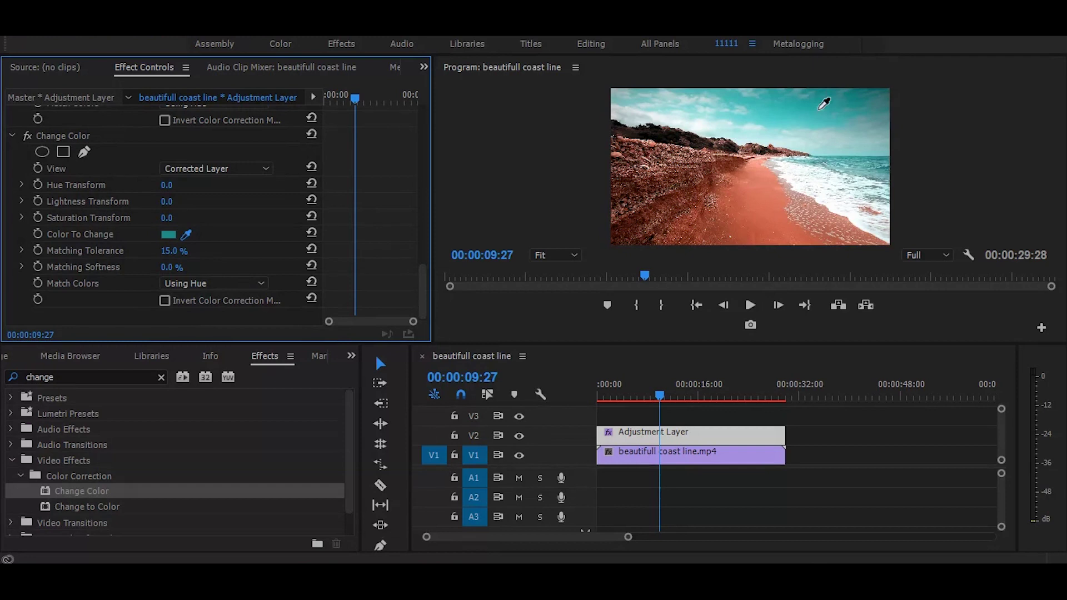
{"action": "left_click", "coordinate": [804, 118]}
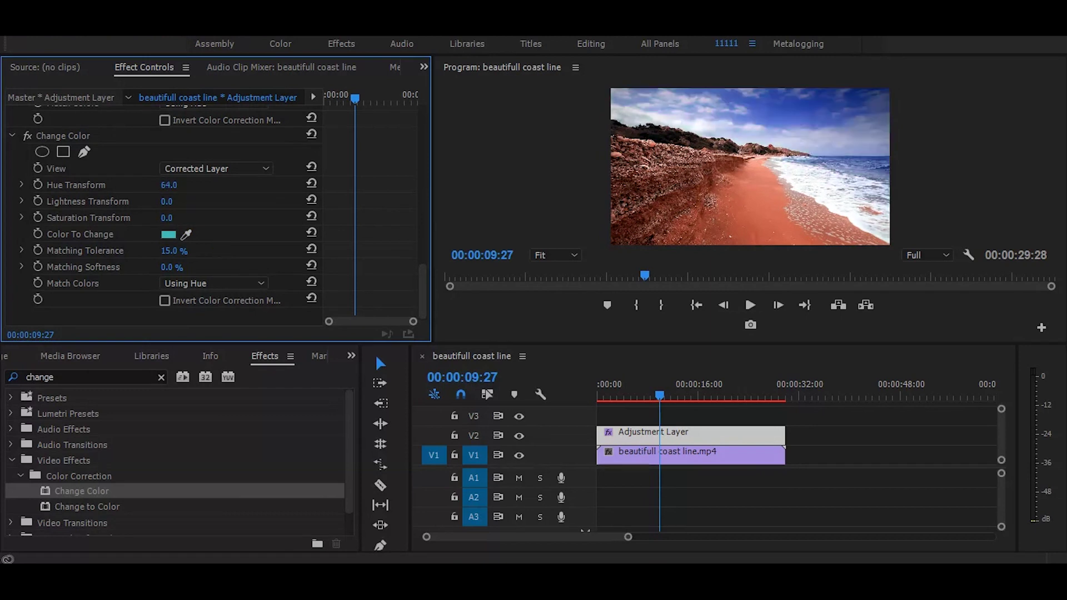
Set the second Change Color's Hue Transform to -10.0 and Saturation Transform to 5.0.
{"action": "left_click_drag", "start_coordinate": [171, 184], "coordinate": [149, 184]}
{"action": "mouse_move", "coordinate": [168, 184]}
{"action": "left_mouse_down"}
{"action": "mouse_move", "coordinate": [156, 184]}
{"action": "mouse_move", "coordinate": [179, 184]}
{"action": "mouse_move", "coordinate": [162, 185]}
{"action": "left_mouse_up"}
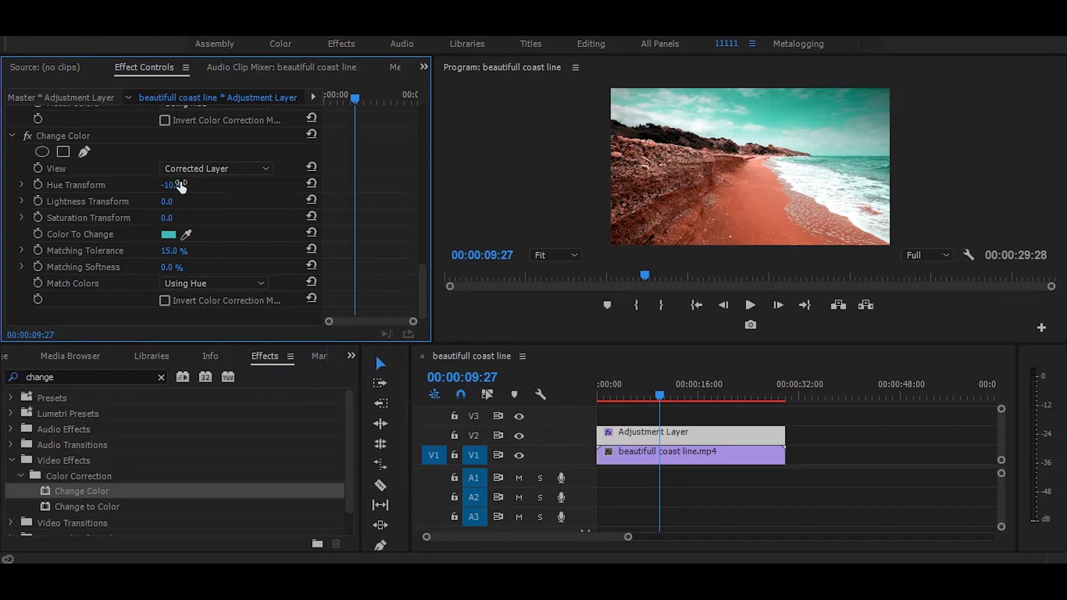
{"action": "left_click", "coordinate": [231, 170]}
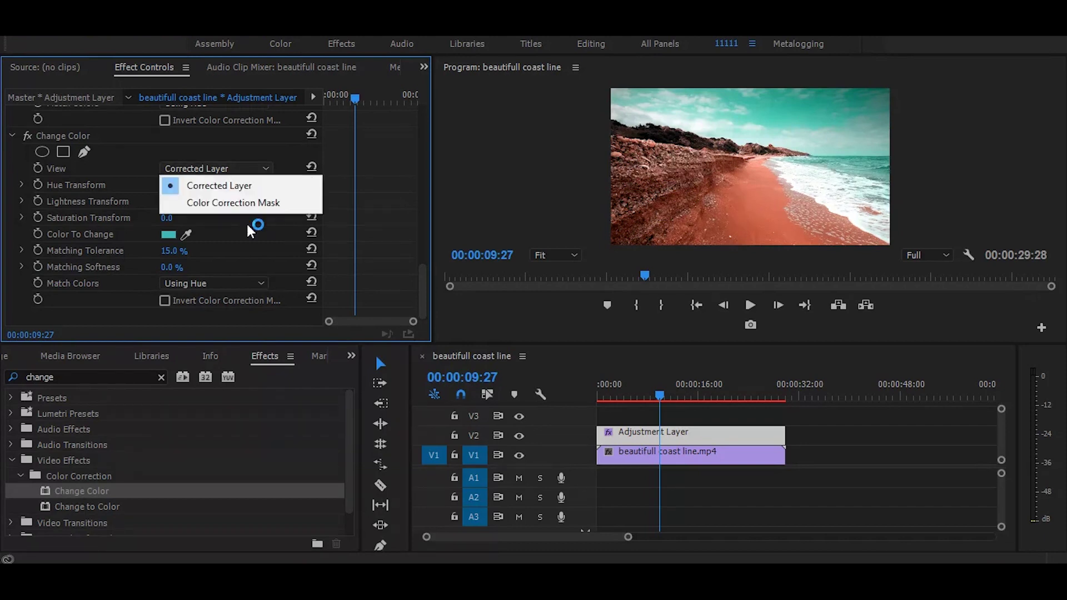
{"action": "left_click", "coordinate": [248, 228]}
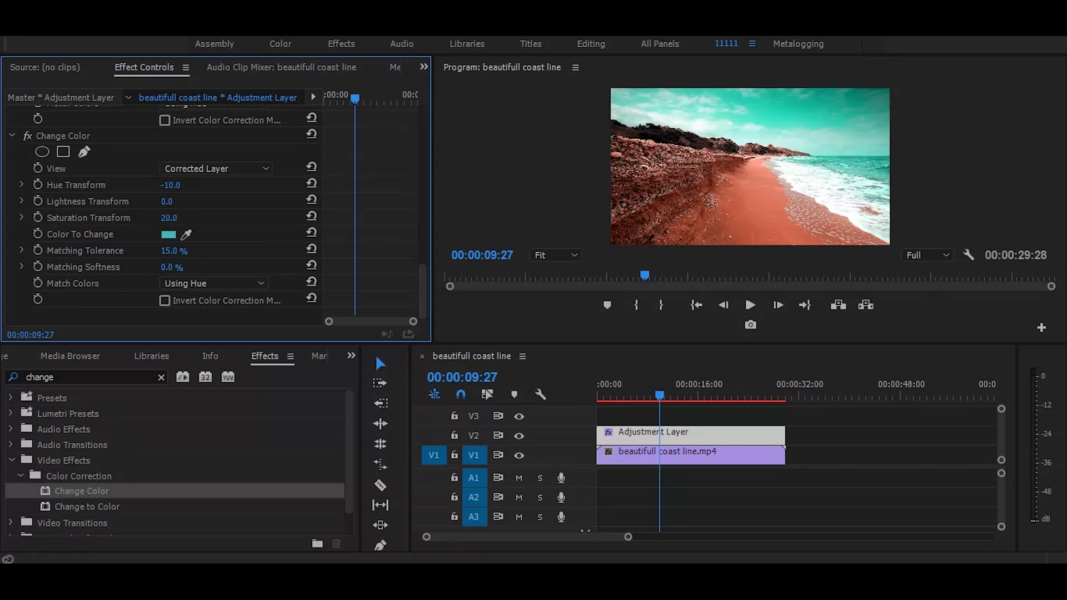
{"action": "left_click", "coordinate": [168, 217]}
{"action": "type", "text": "5"}
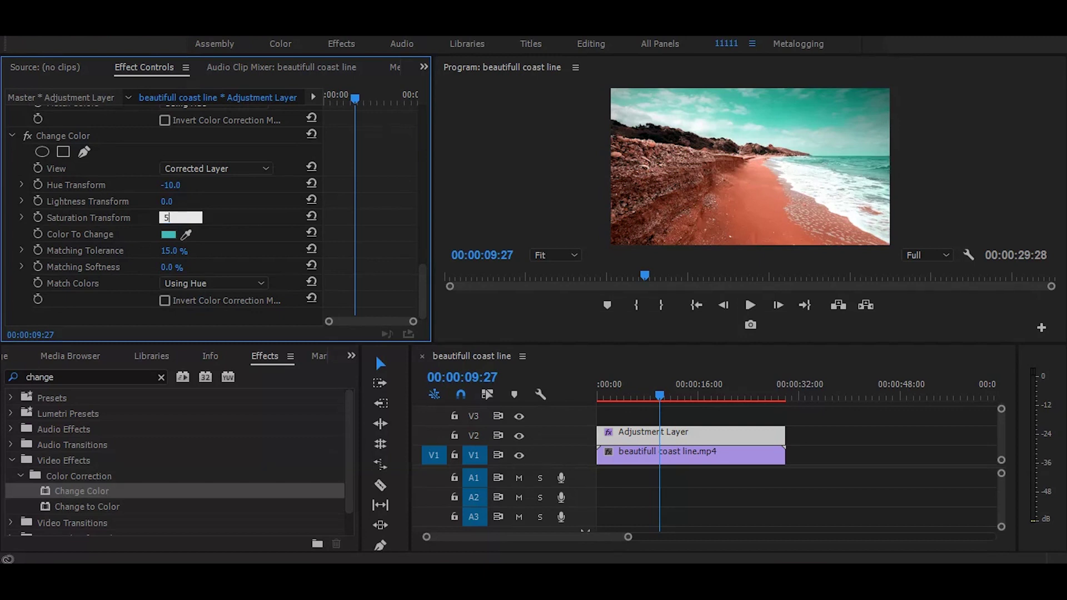
{"action": "key", "text": "Return"}
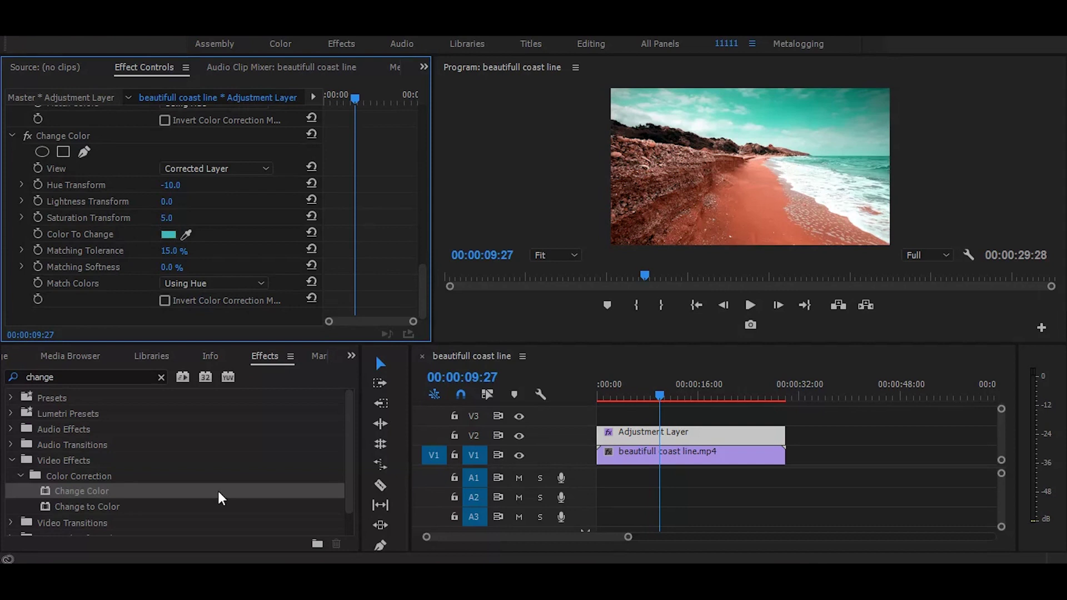
{"action": "left_click", "coordinate": [152, 378]}
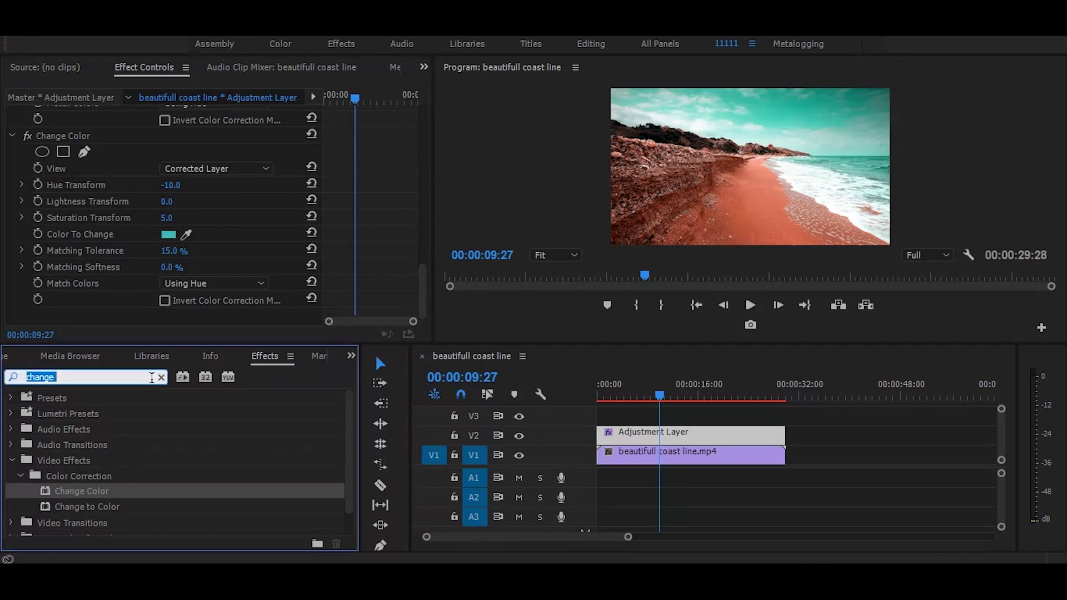
Search the effects for 'color bal' and apply Color Balance (HLS) to the Adjustment Layer.
{"action": "key", "text": "BackSpace"}
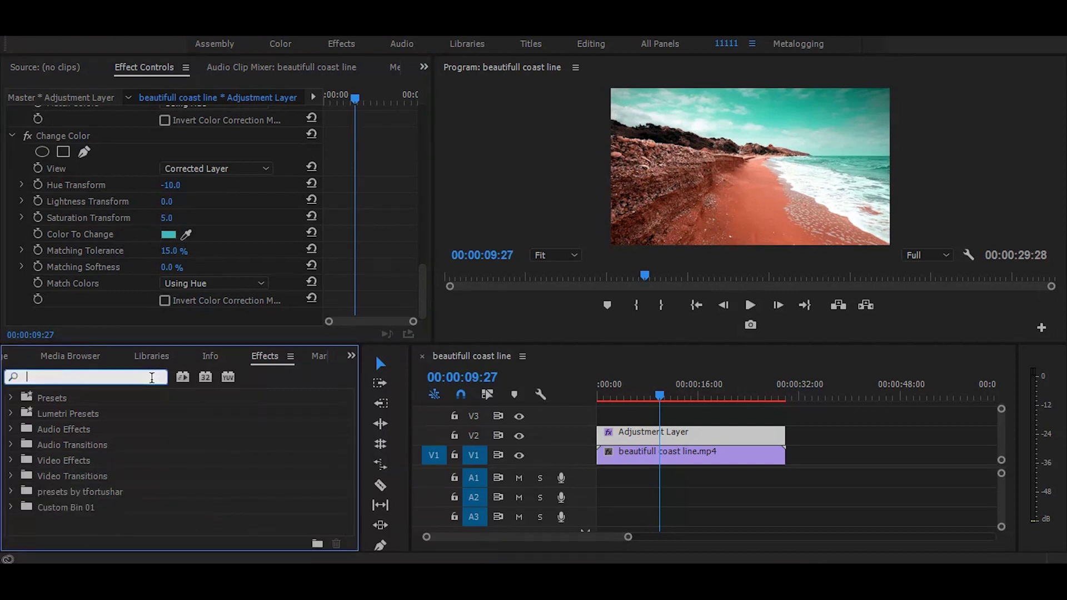
{"action": "type", "text": "c"}
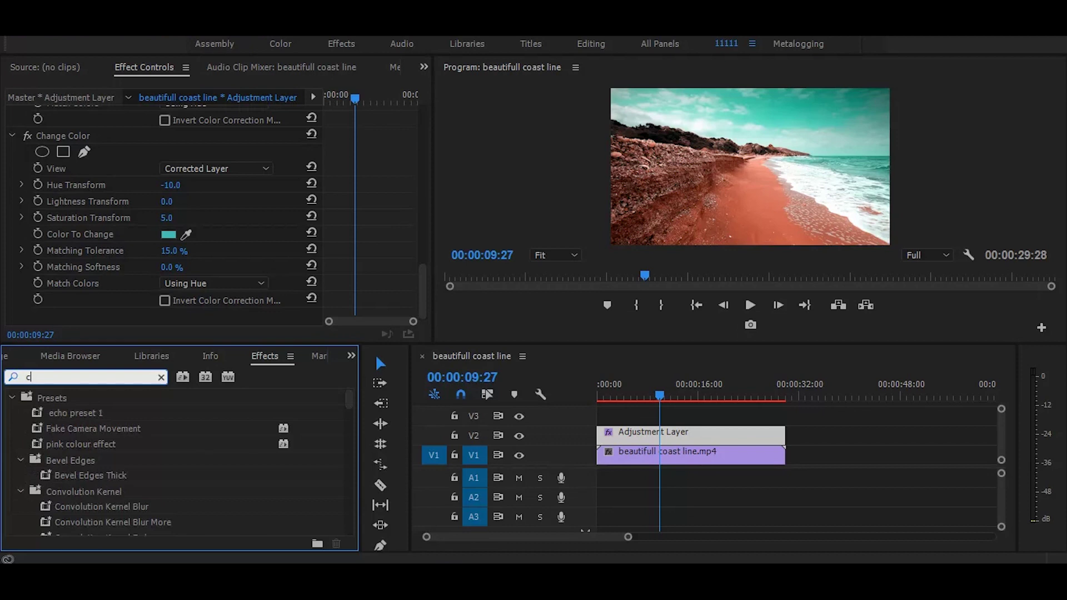
{"action": "type", "text": "olor bal"}
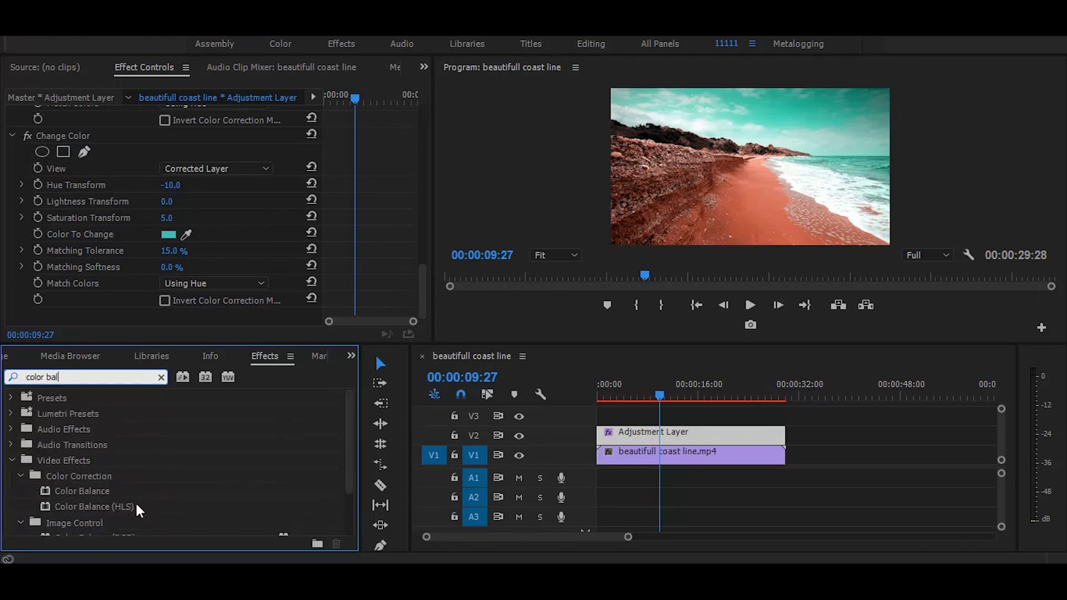
{"action": "mouse_move", "coordinate": [98, 502]}
{"action": "left_mouse_down"}
{"action": "mouse_move", "coordinate": [617, 429]}
{"action": "mouse_move", "coordinate": [621, 438]}
{"action": "left_mouse_up"}
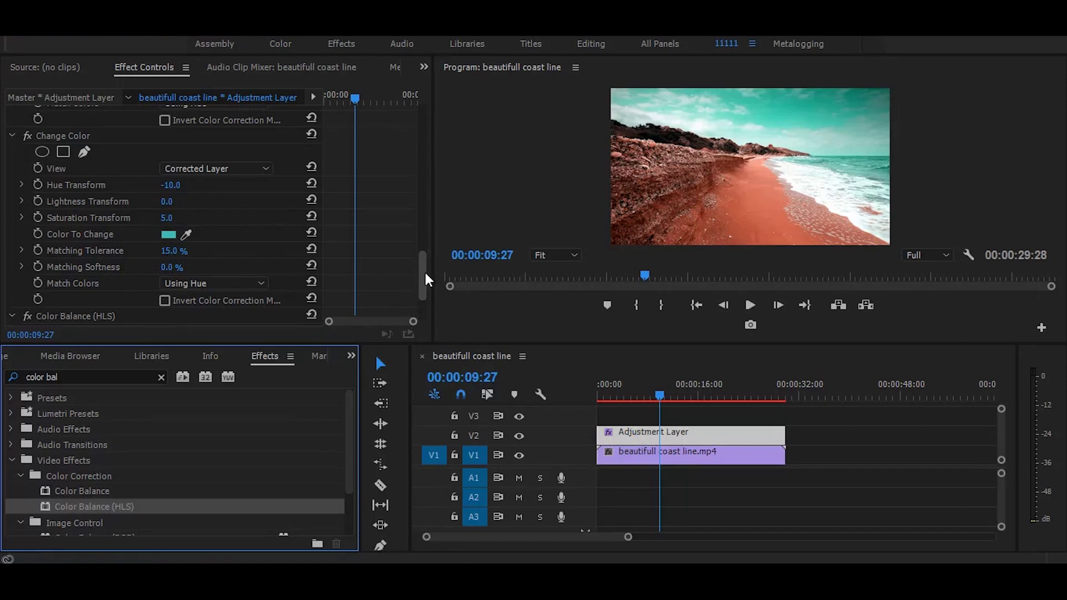
{"action": "left_click_drag", "start_coordinate": [424, 270], "coordinate": [422, 312]}
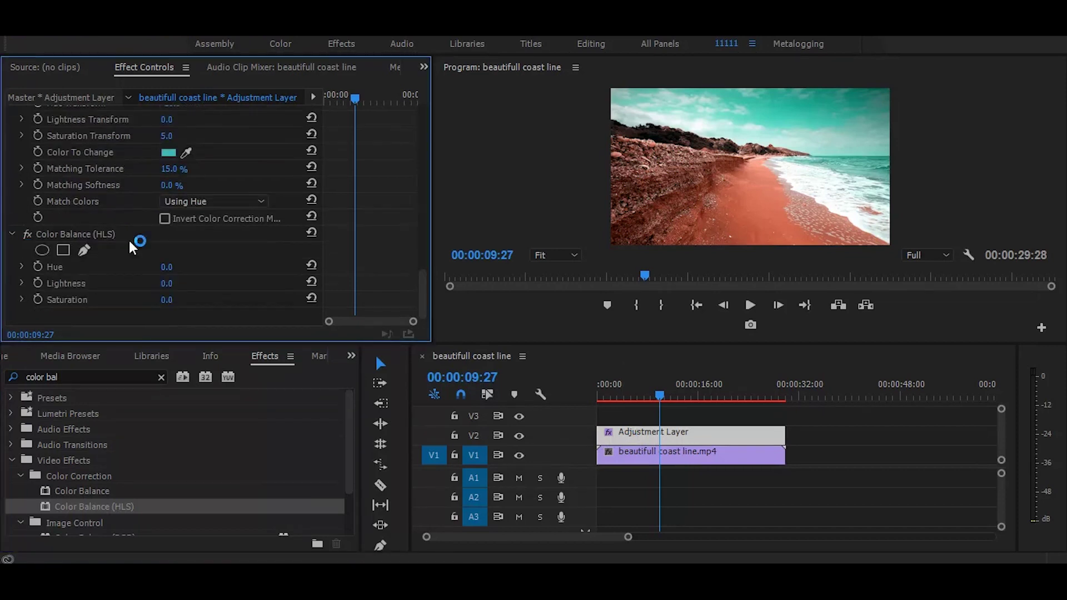
Set Color Balance (HLS) Saturation to 20.0 and fine-tune Hue to -1.0°.
{"action": "left_click", "coordinate": [167, 300]}
{"action": "type", "text": "20"}
{"action": "key", "text": "Return"}
{"action": "left_click_drag", "start_coordinate": [166, 267], "coordinate": [174, 266]}
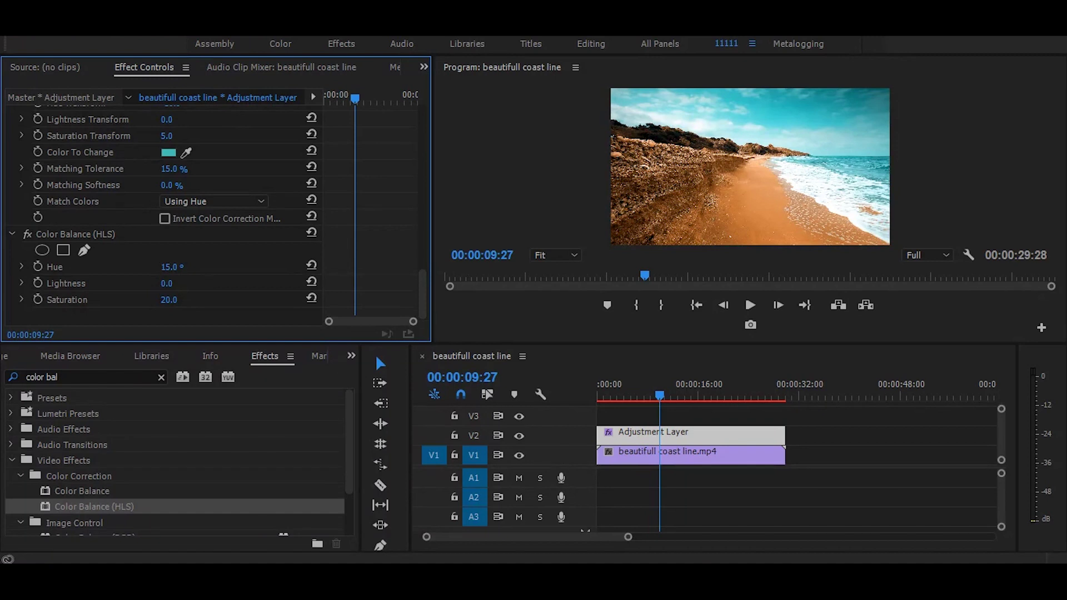
{"action": "left_click_drag", "start_coordinate": [174, 267], "coordinate": [169, 267]}
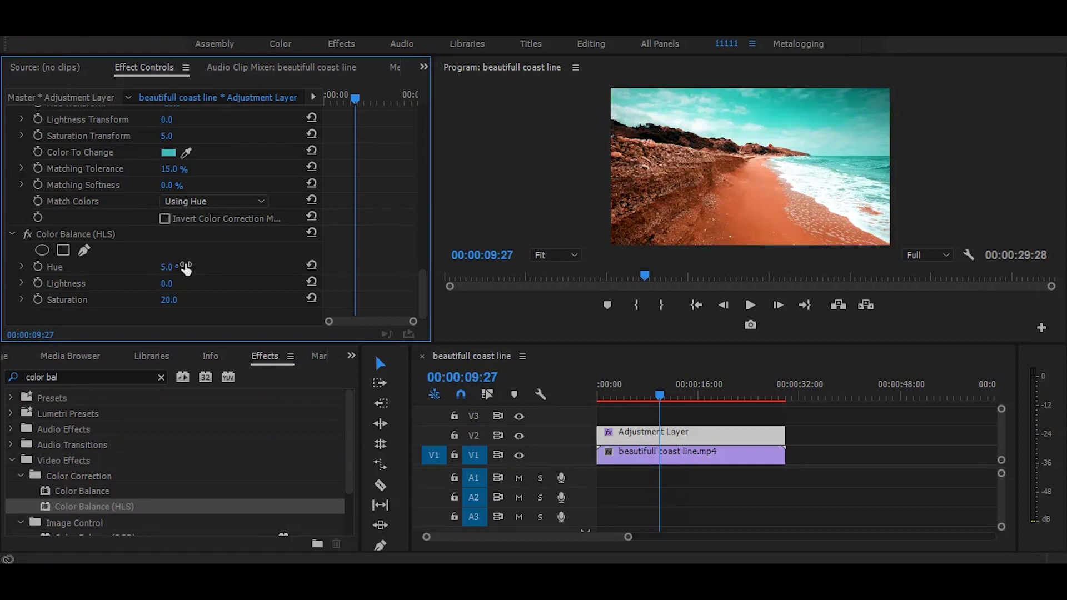
{"action": "left_click_drag", "start_coordinate": [169, 266], "coordinate": [166, 267]}
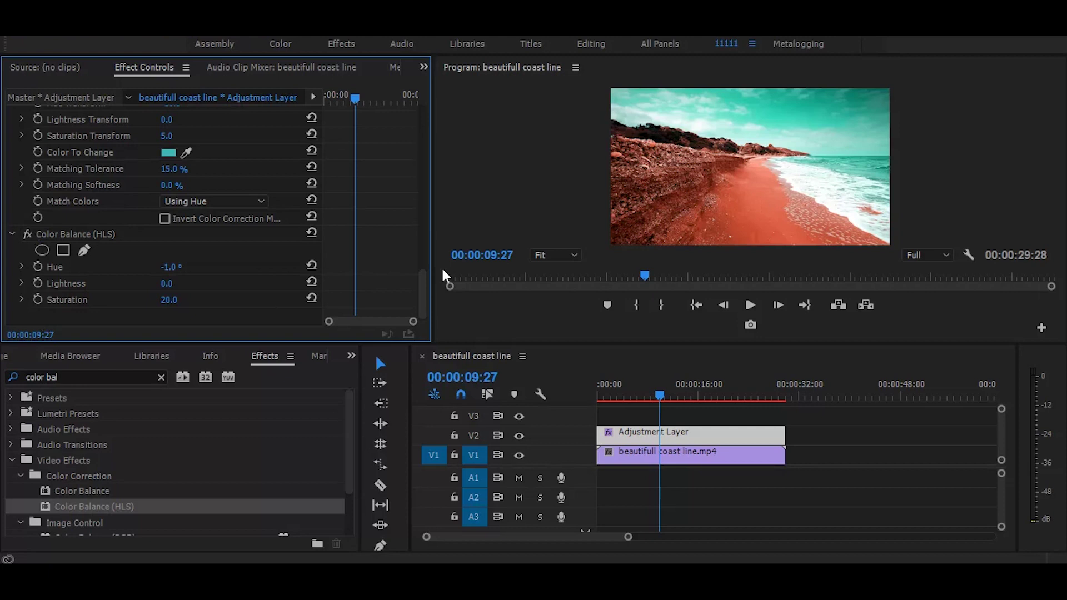
Collapse Change Color and Channel Mixer, then drag Color Balance (HLS) above Channel Mixer.
{"action": "scroll", "coordinate": [117, 210], "scroll_direction": "up", "scroll_amount": 2}
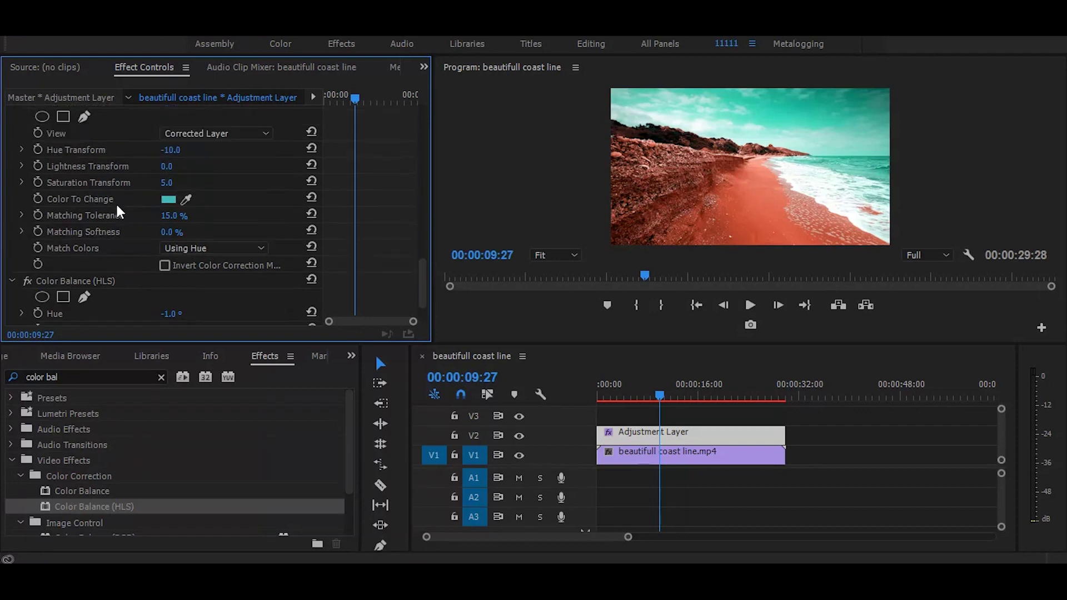
{"action": "scroll", "coordinate": [6, 170], "scroll_direction": "up", "scroll_amount": 3}
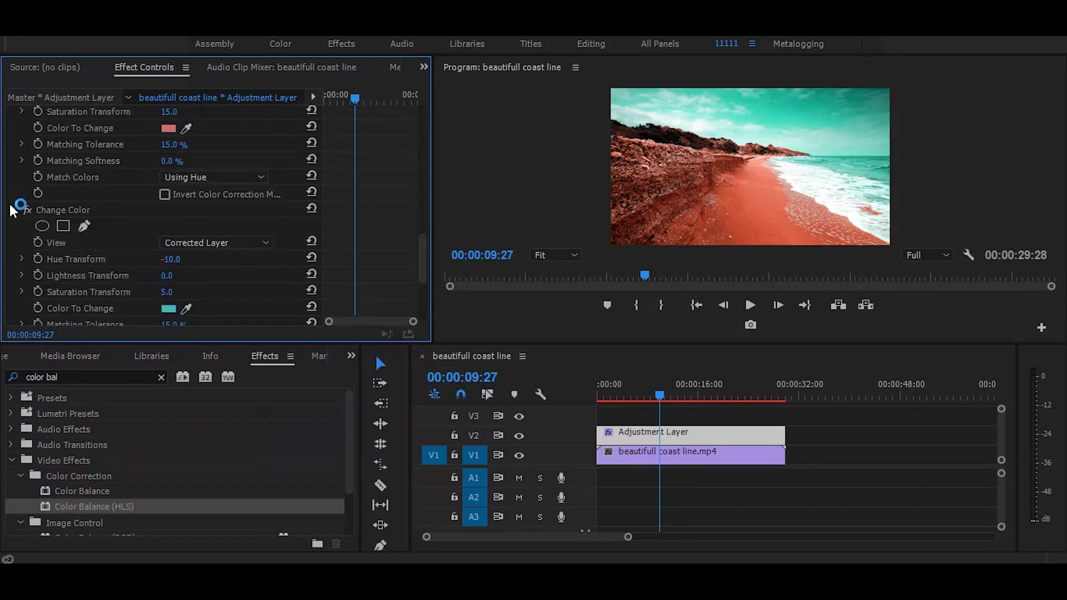
{"action": "scroll", "coordinate": [11, 210], "scroll_direction": "up", "scroll_amount": 3}
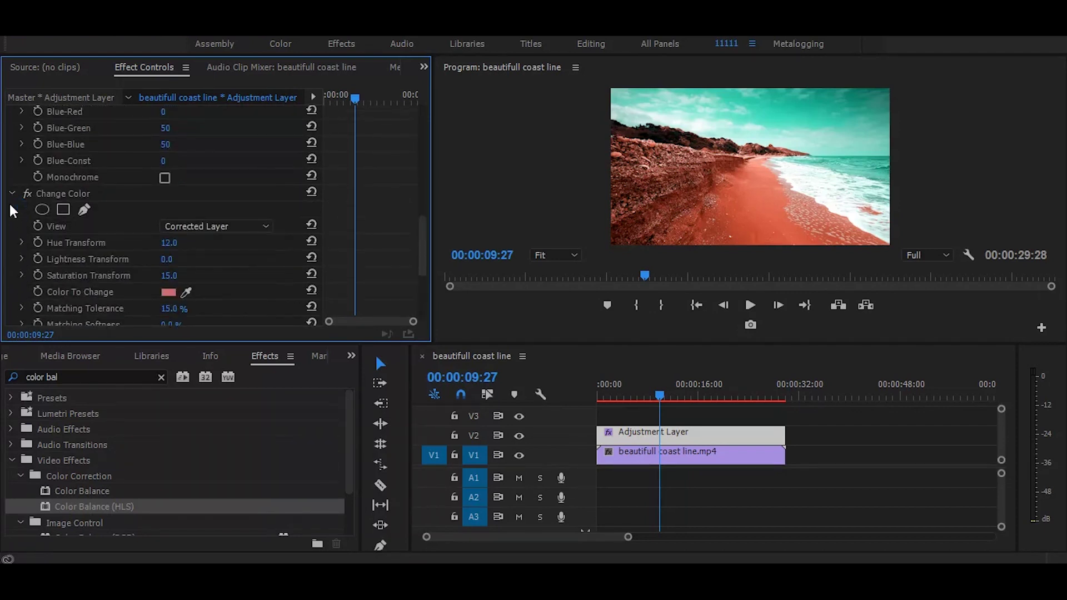
{"action": "left_click", "coordinate": [11, 193]}
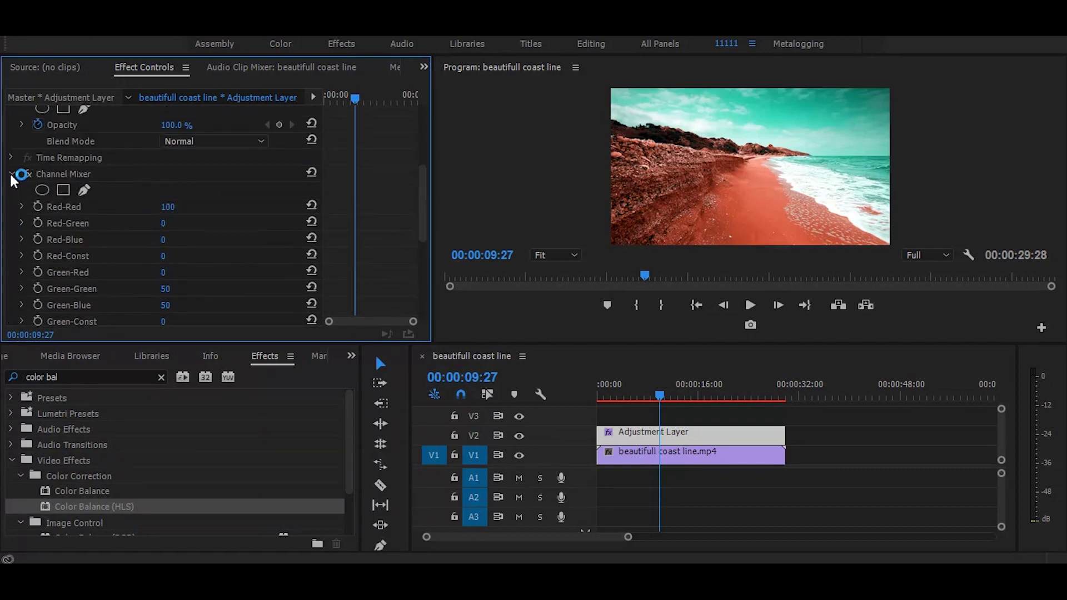
{"action": "left_click", "coordinate": [12, 175]}
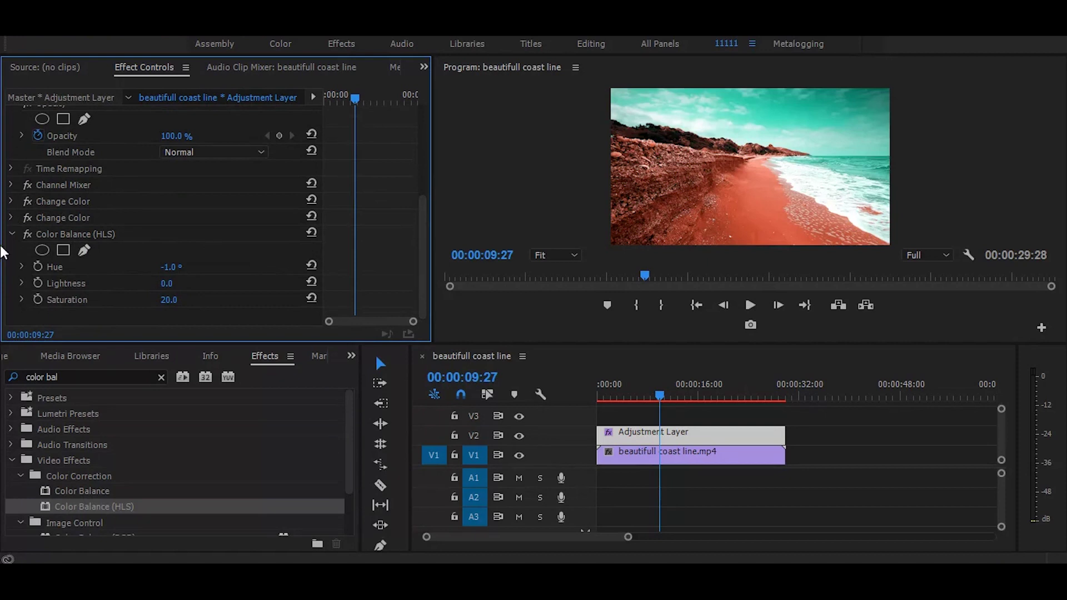
{"action": "left_click_drag", "start_coordinate": [68, 232], "coordinate": [65, 178]}
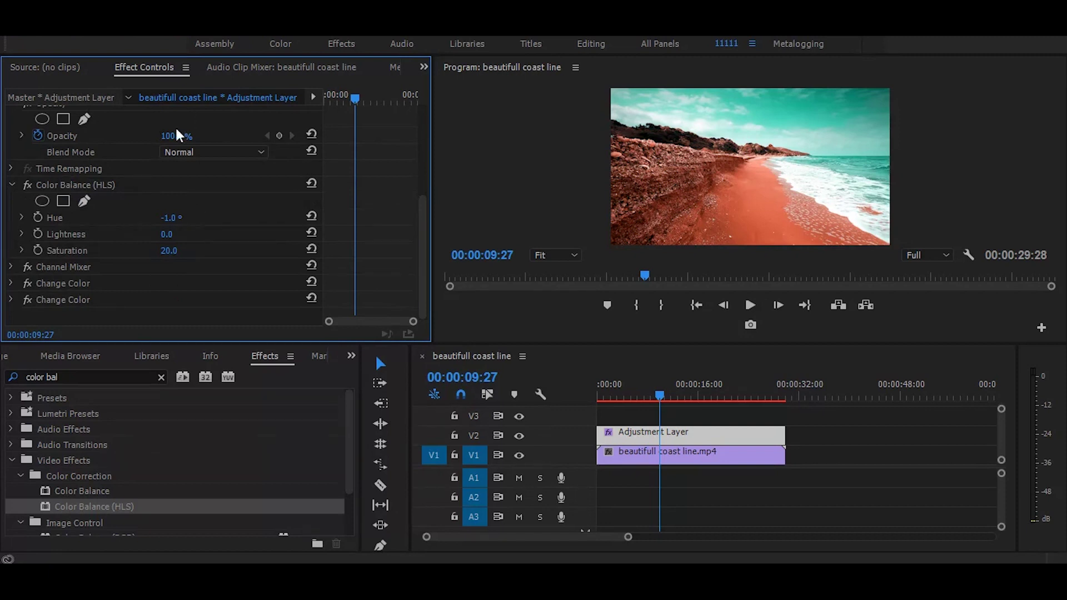
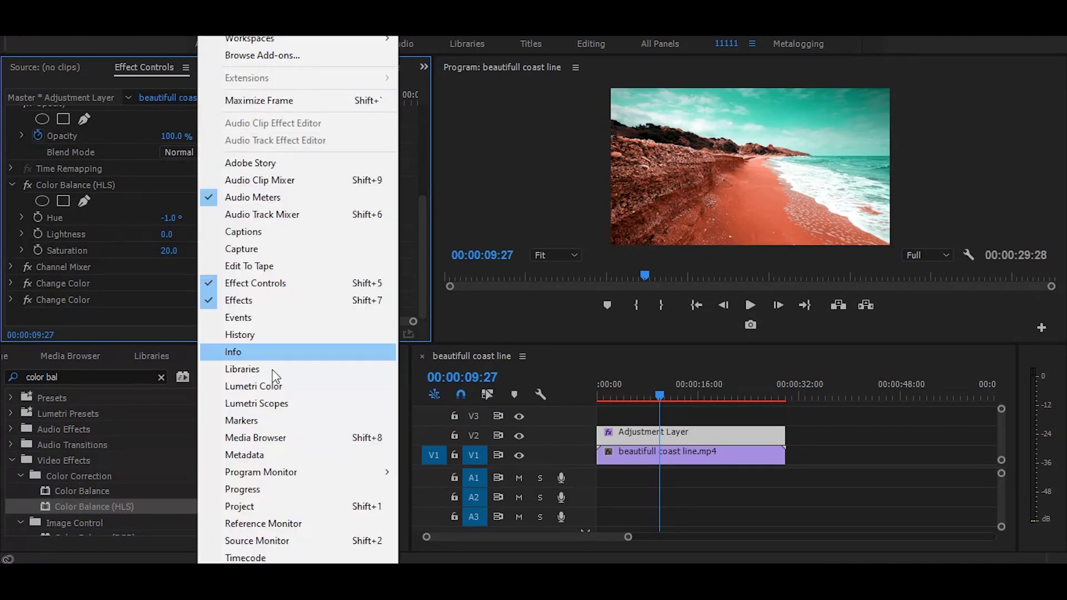
Open the Lumetri Color panel for the adjustment layer and collapse its Creative section.
{"action": "left_click", "coordinate": [266, 386]}
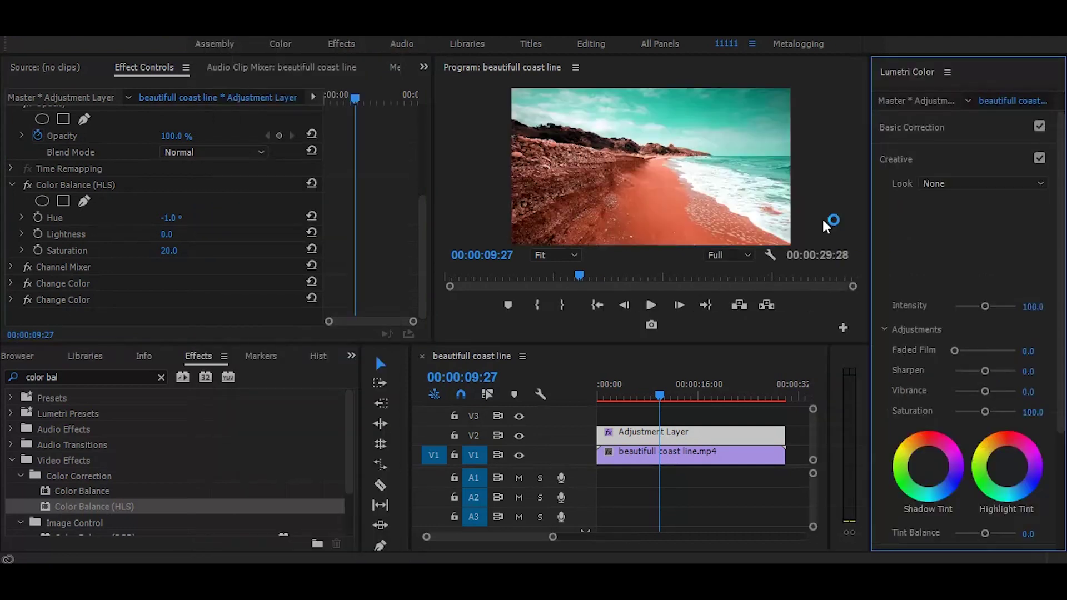
{"action": "left_click", "coordinate": [901, 163]}
Expand Creative, set Faded Film to 17.9, and scroll down to the curves.
{"action": "left_click", "coordinate": [903, 158]}
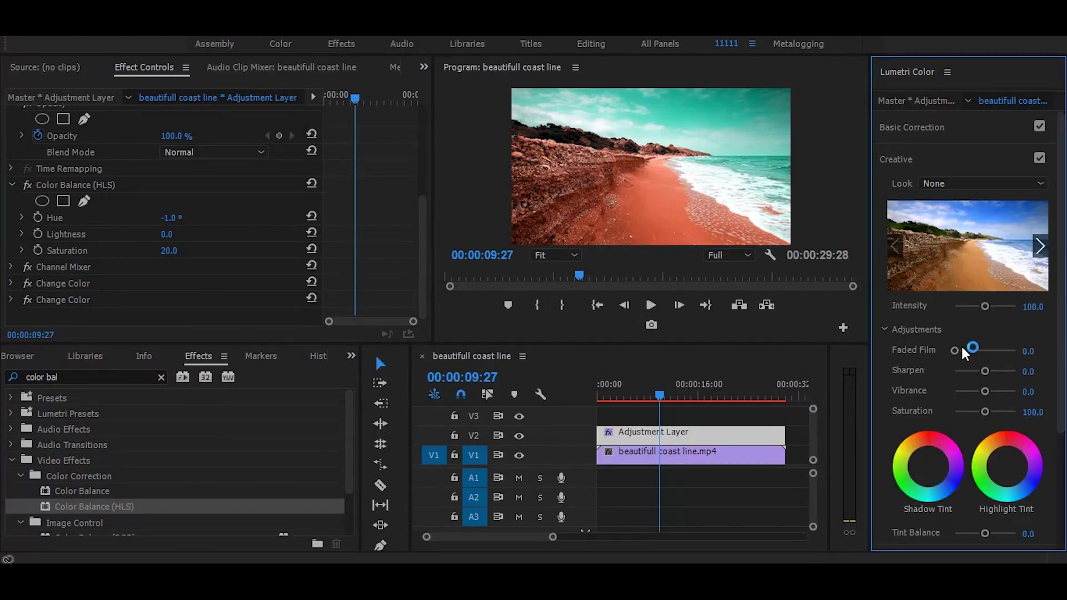
{"action": "left_click_drag", "start_coordinate": [963, 350], "coordinate": [966, 351]}
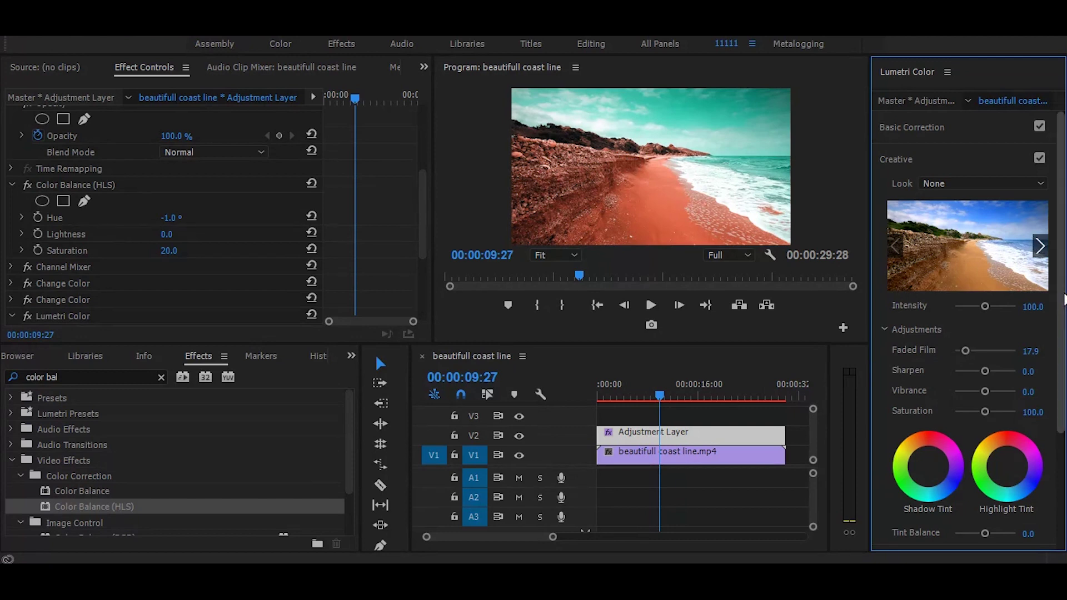
{"action": "left_click_drag", "start_coordinate": [1064, 300], "coordinate": [1065, 439]}
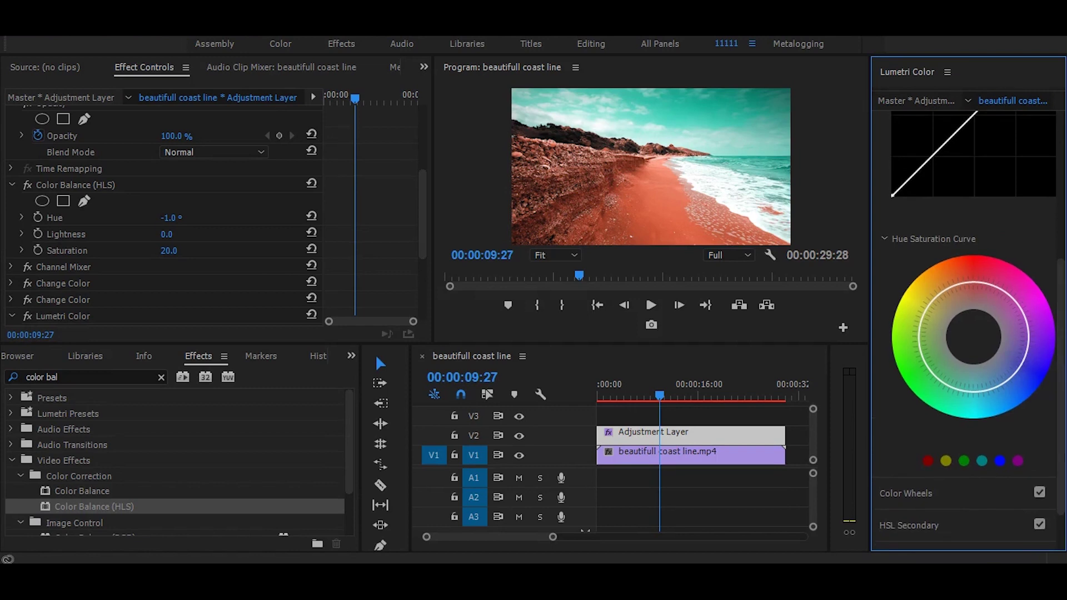
Add two Hue Saturation Curve points and lower the saturation of the first hue.
{"action": "left_click", "coordinate": [947, 288]}
{"action": "left_click", "coordinate": [974, 283]}
{"action": "left_click_drag", "start_coordinate": [945, 291], "coordinate": [941, 293]}
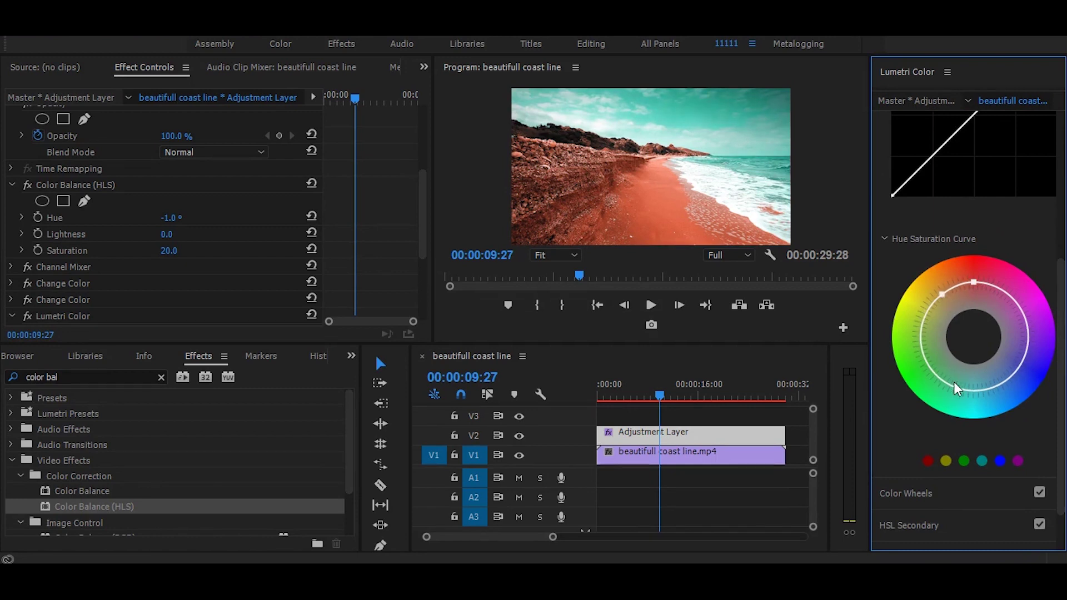
Add three cyan-blue curve points, then scrub and play the graded clip full screen.
{"action": "left_click", "coordinate": [965, 390]}
{"action": "left_click", "coordinate": [1000, 384]}
{"action": "left_click", "coordinate": [983, 392]}
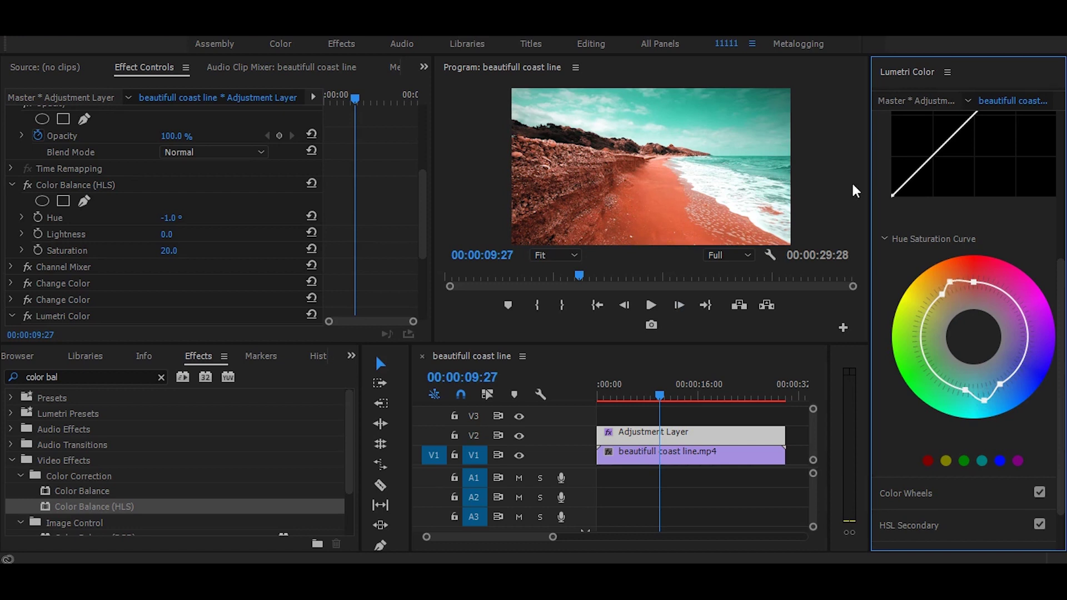
{"action": "mouse_move", "coordinate": [583, 274]}
{"action": "left_mouse_down"}
{"action": "mouse_move", "coordinate": [653, 282]}
{"action": "mouse_move", "coordinate": [560, 283]}
{"action": "left_mouse_up"}
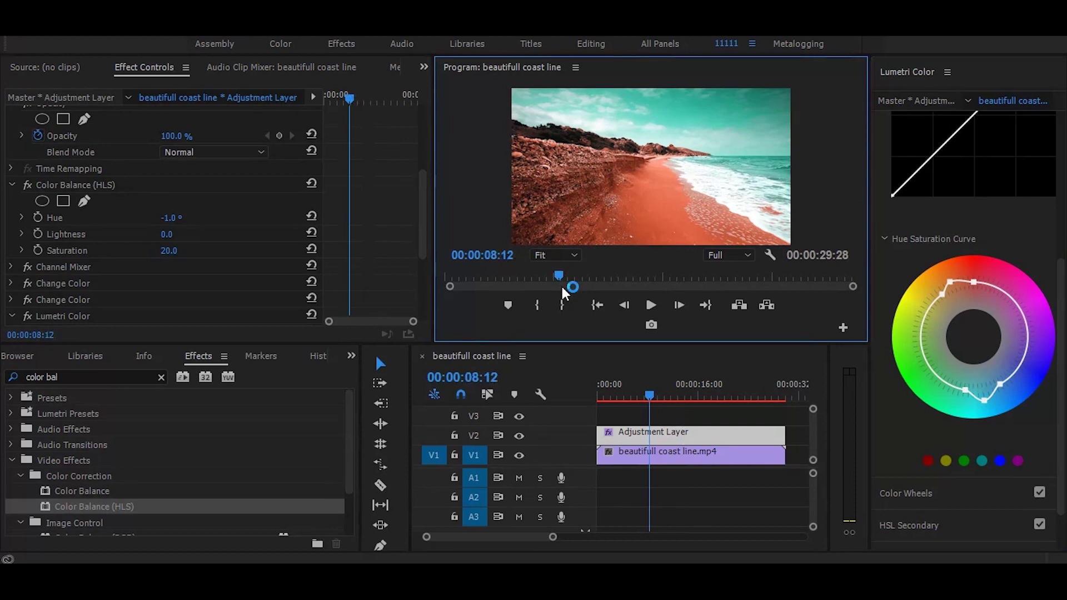
{"action": "left_click", "coordinate": [494, 327]}
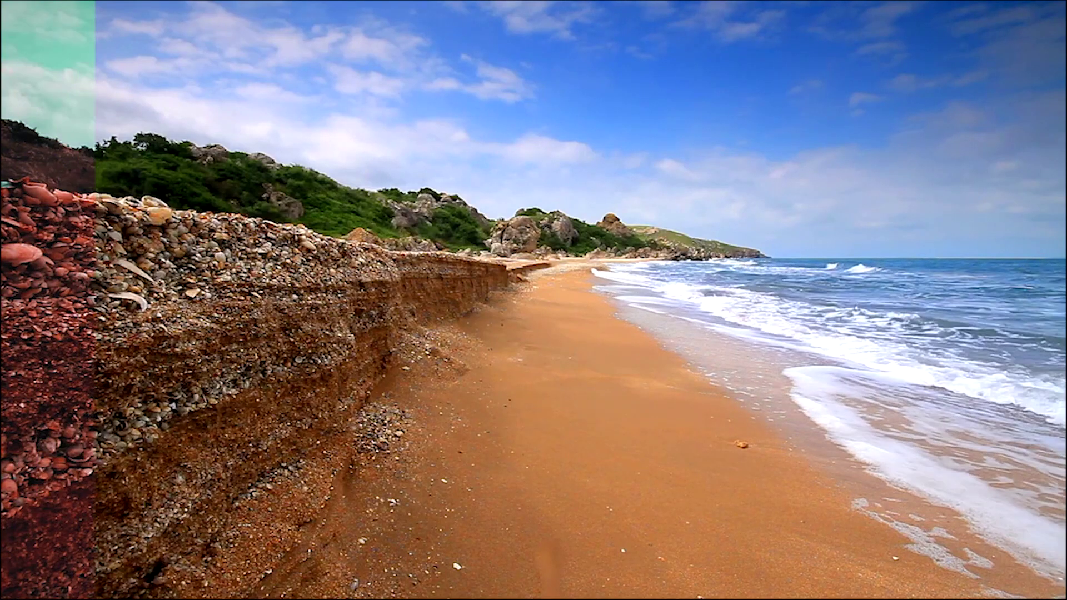